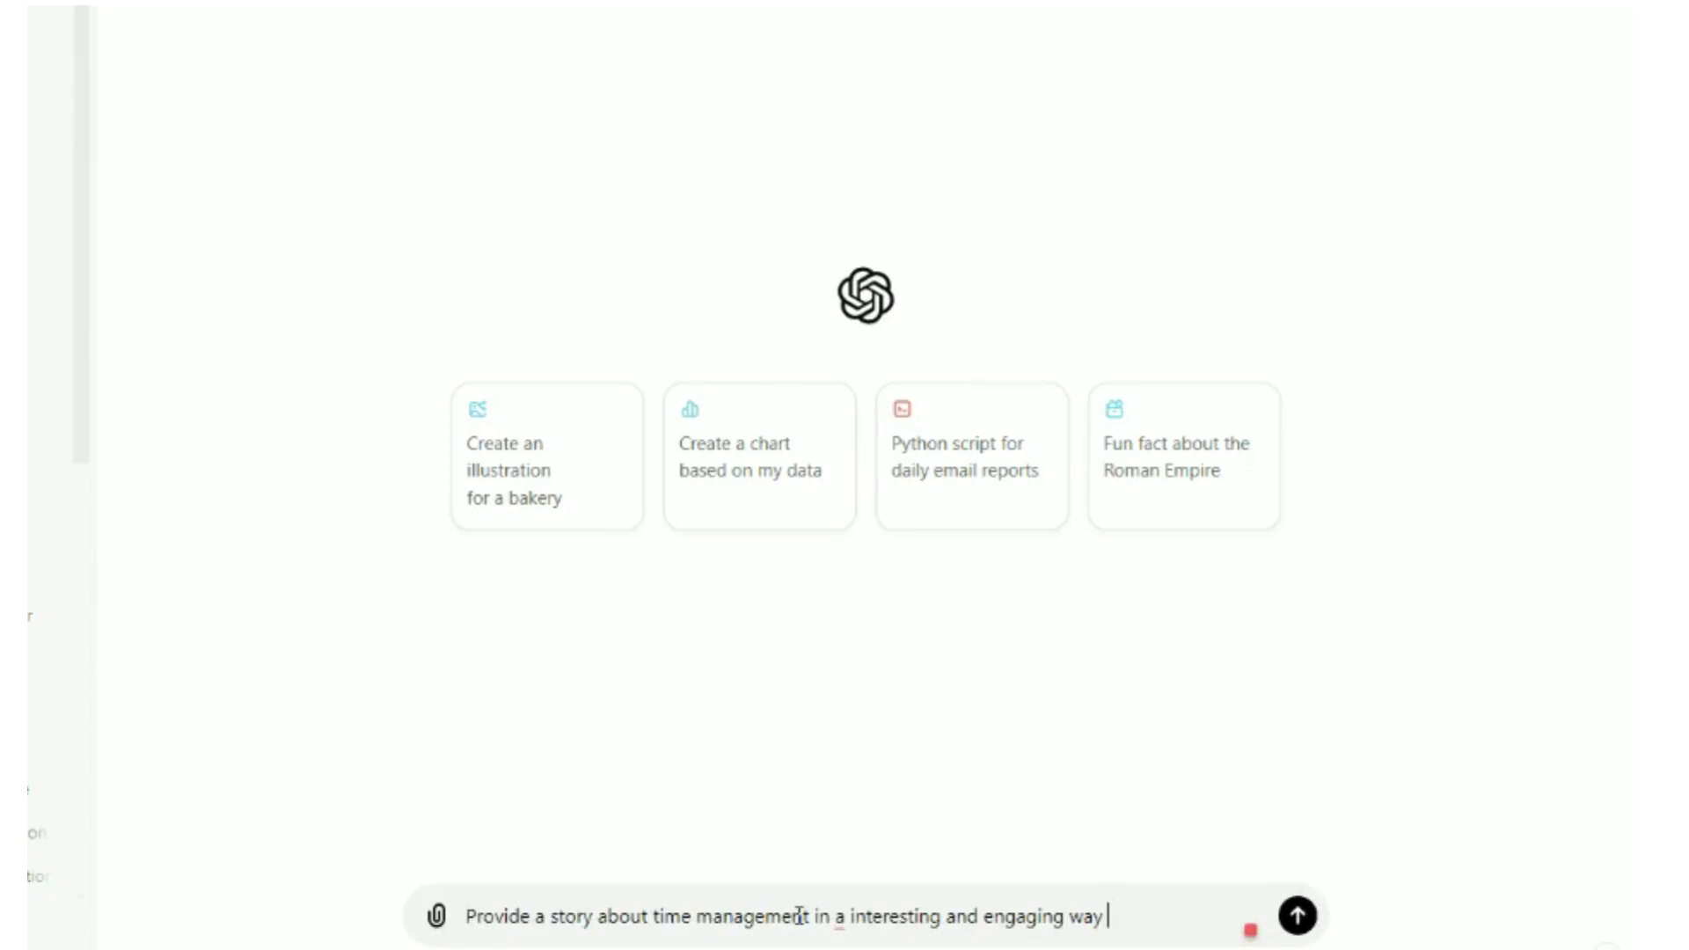
Send ChatGPT the prompt asking for an engaging time-management story
{"action": "key", "text": "Return"}
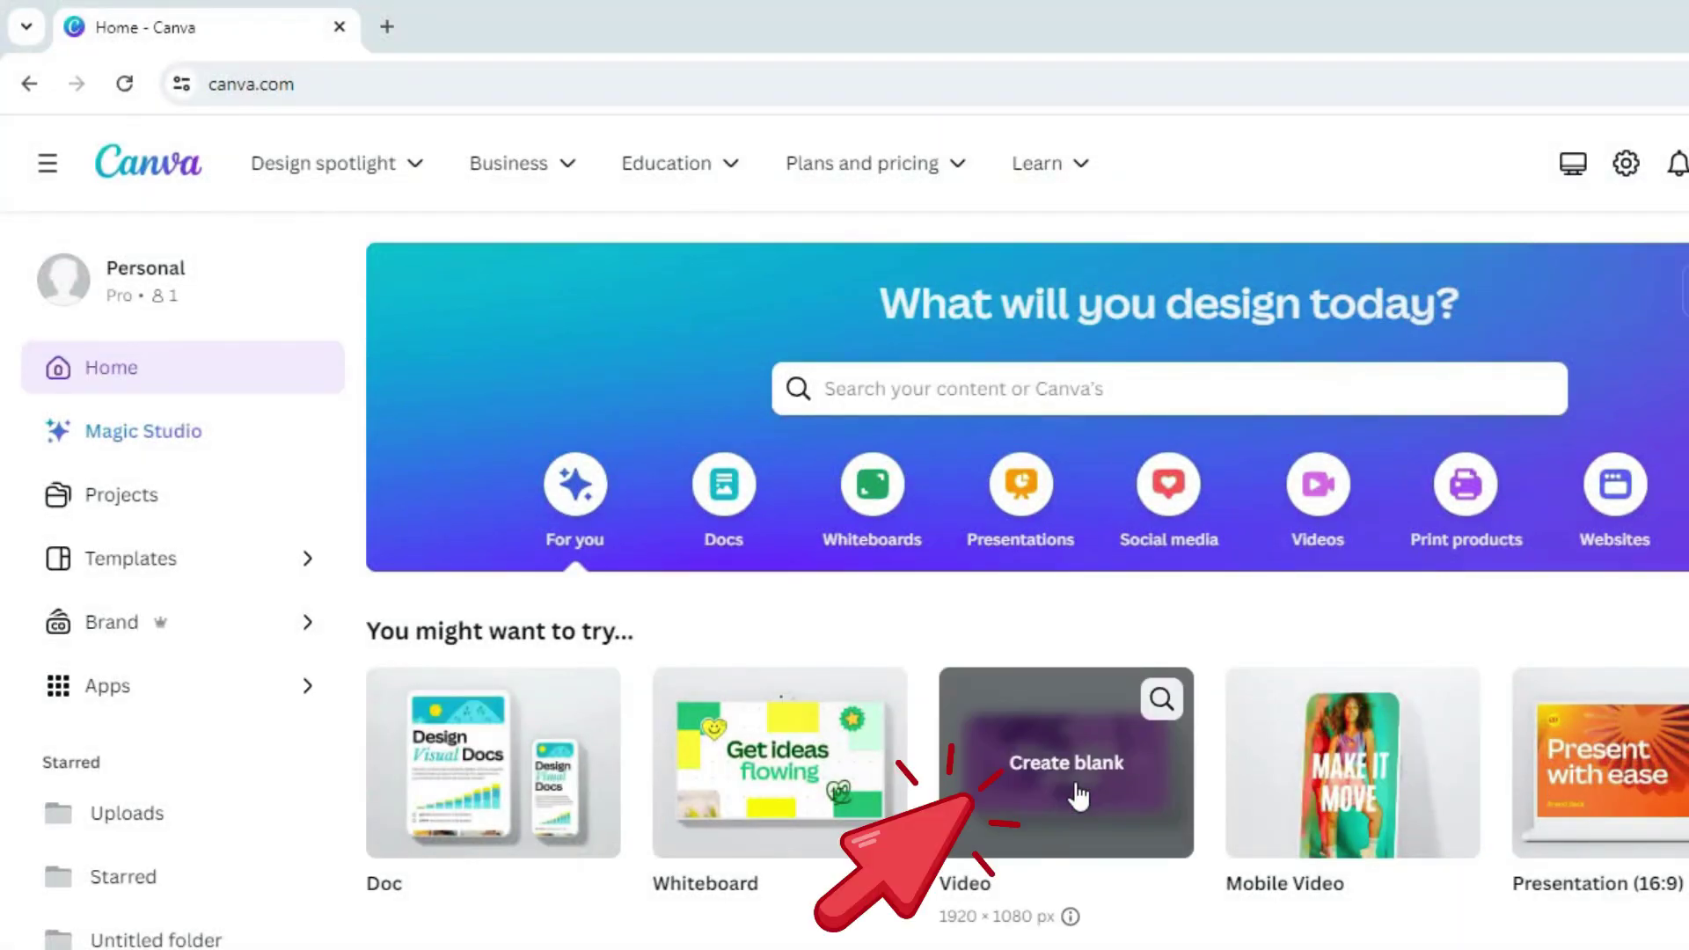
Start a blank video and add a 'teacher sketch' chalkboard teacher graphic, flipped horizontally
{"action": "left_click", "coordinate": [1078, 796]}
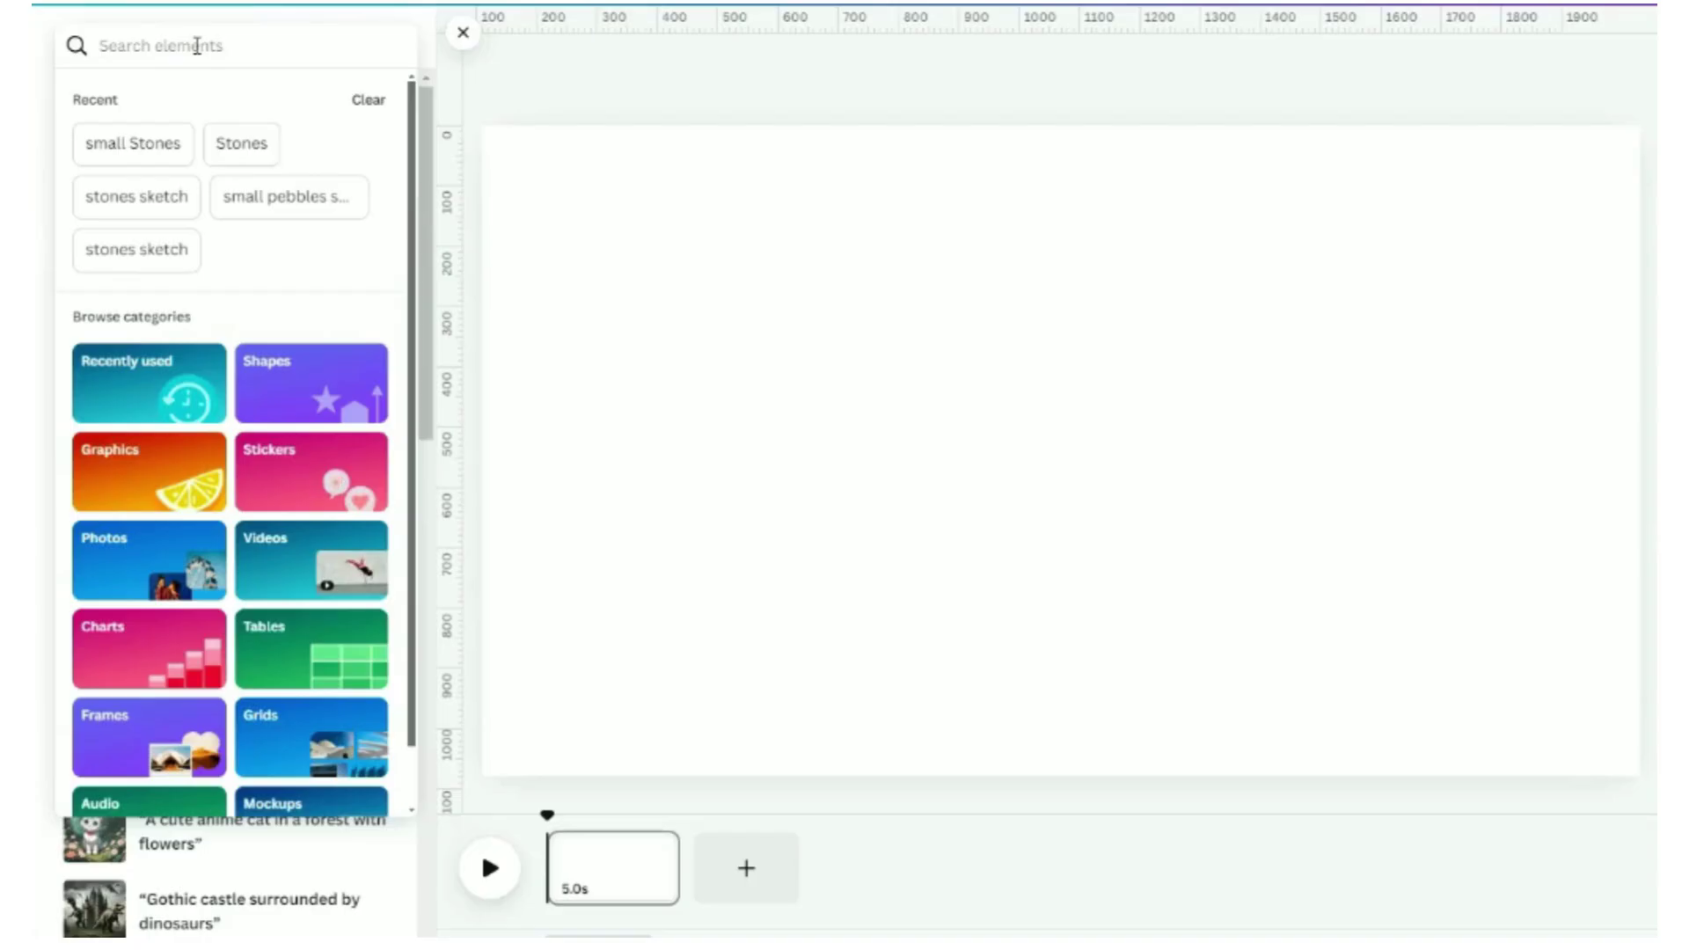
{"action": "type", "text": "te"}
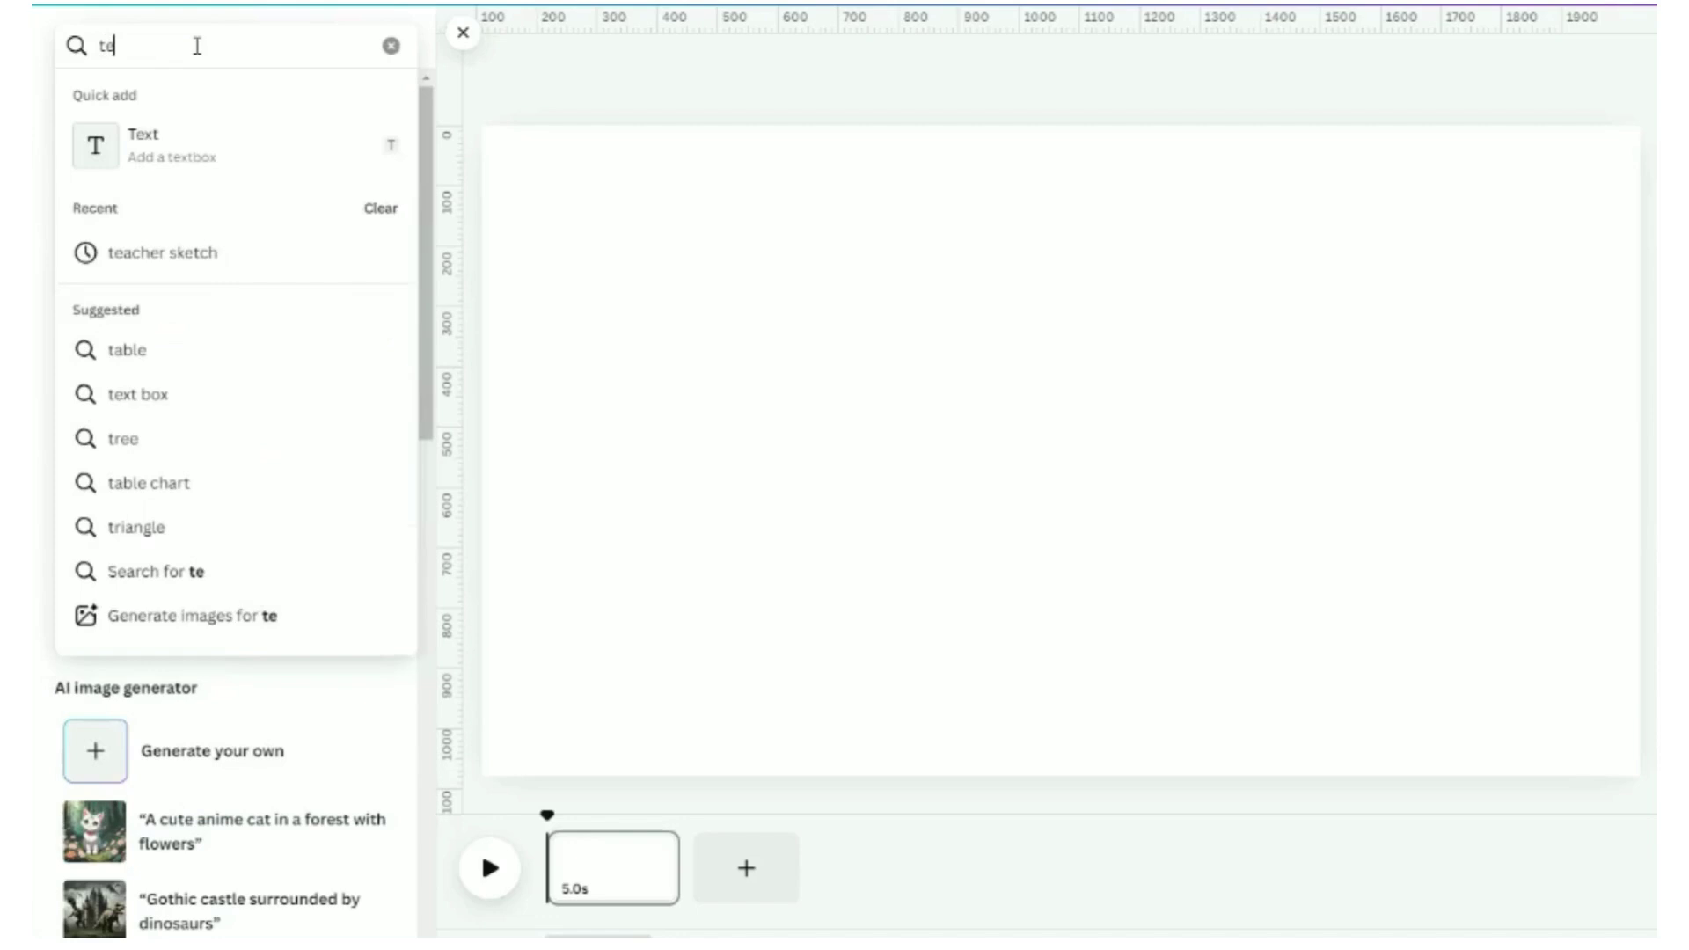
{"action": "type", "text": "acher sket"}
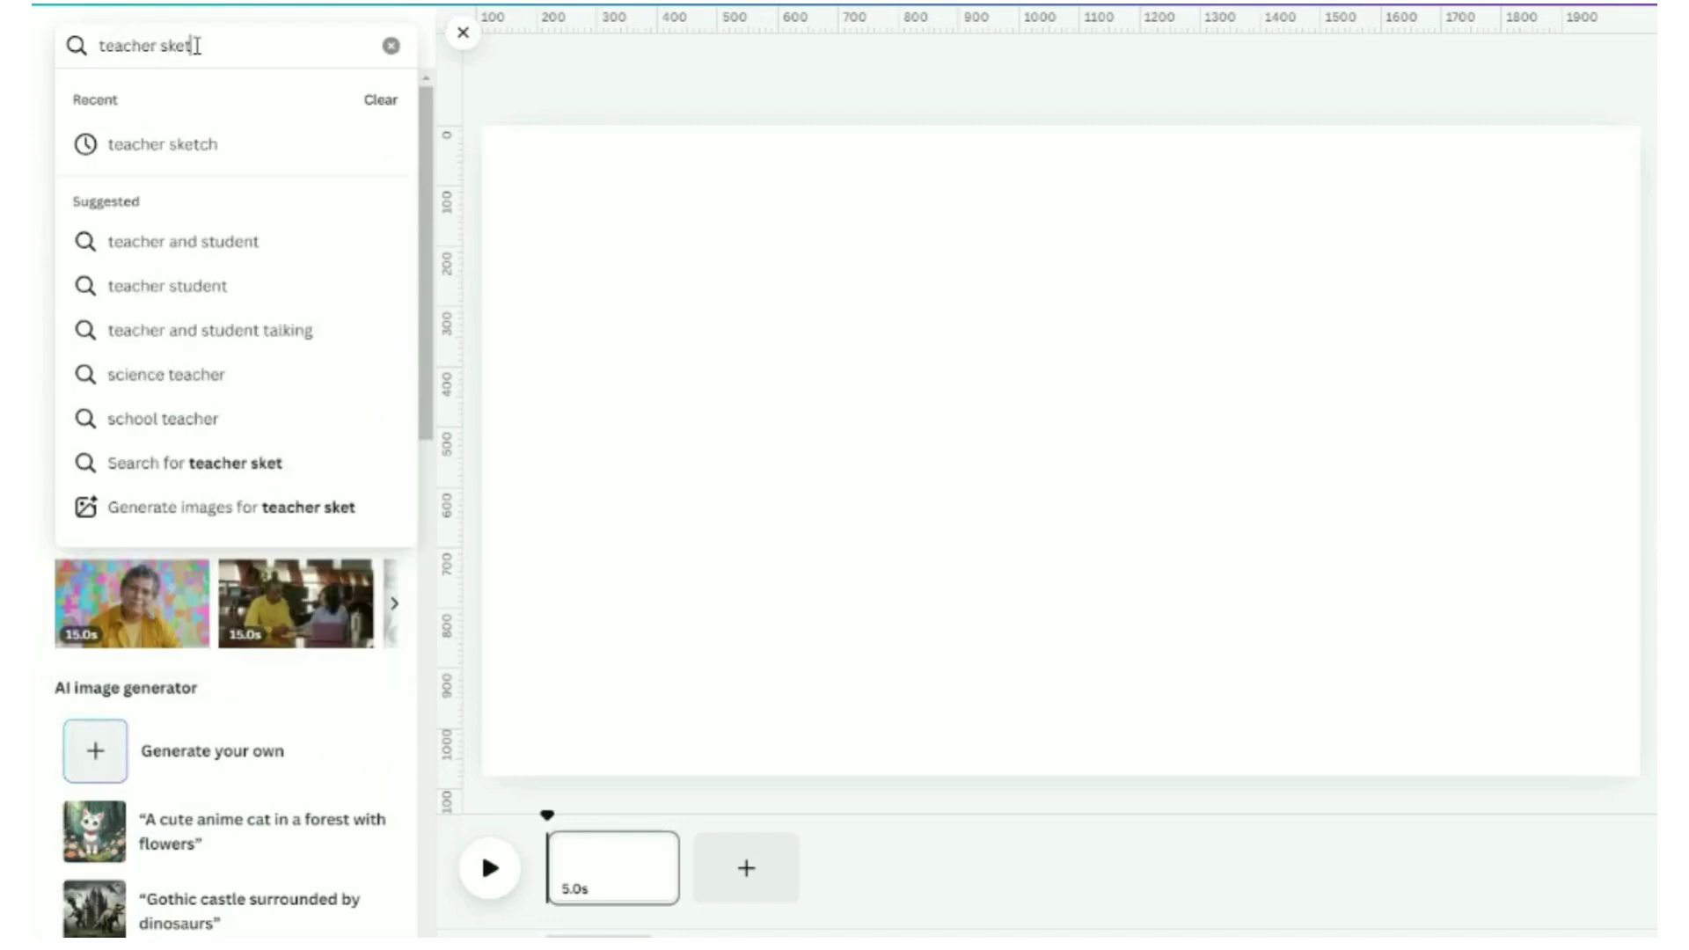
{"action": "type", "text": "ch"}
{"action": "key", "text": "Return"}
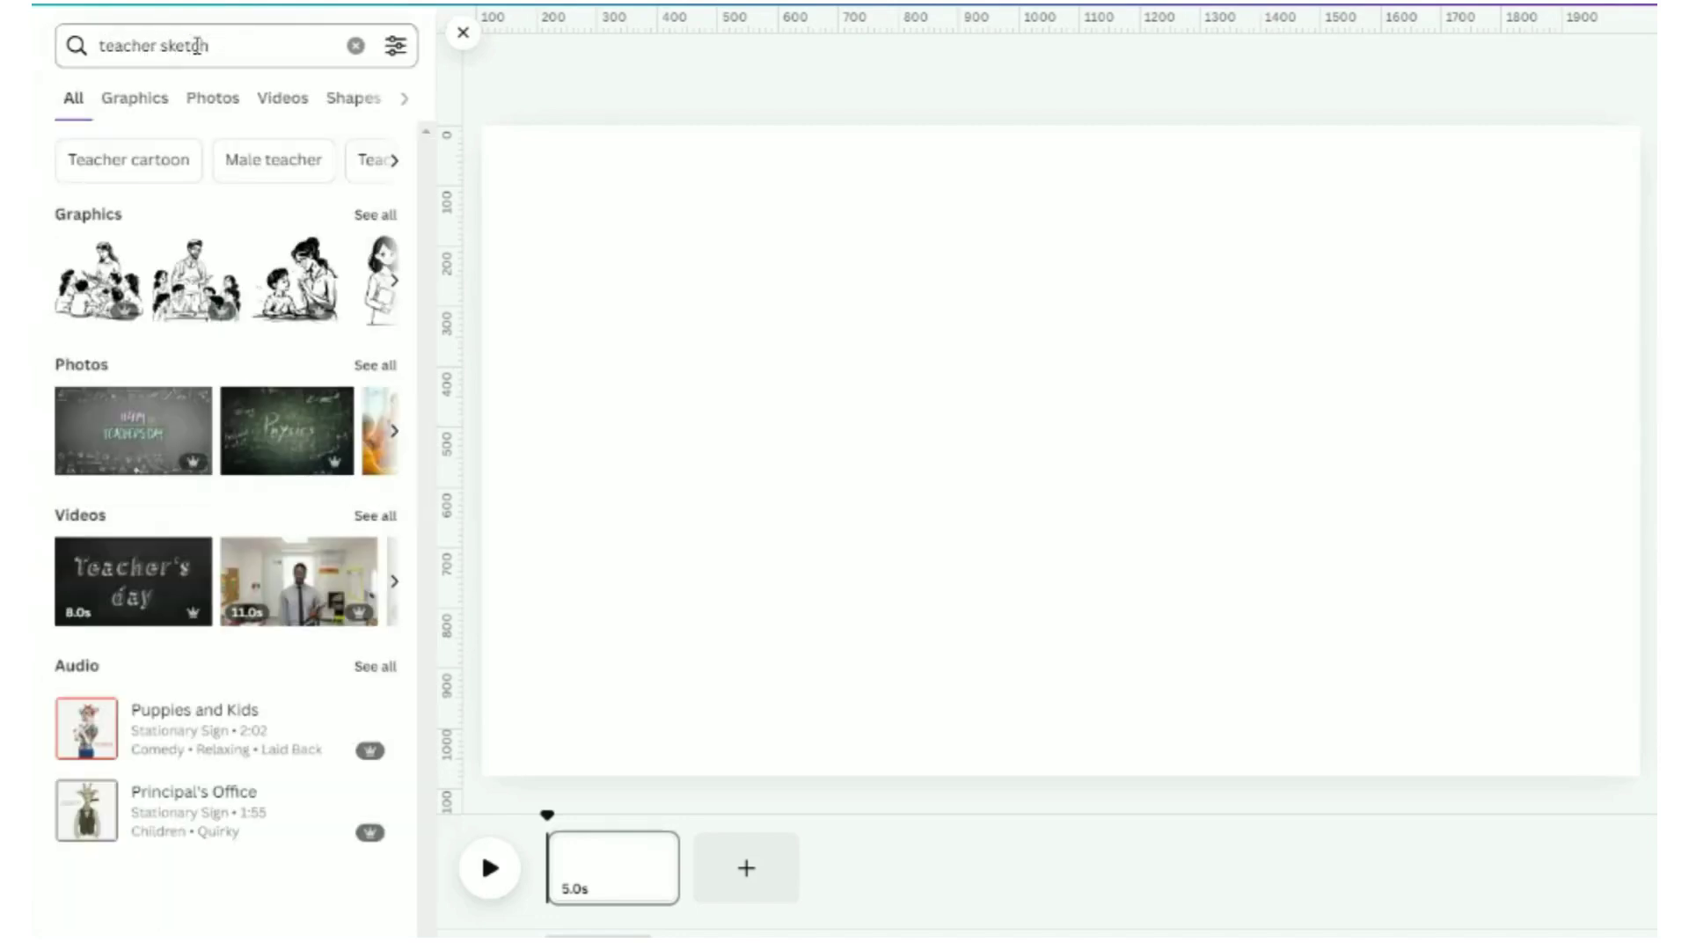
{"action": "left_click", "coordinate": [144, 119]}
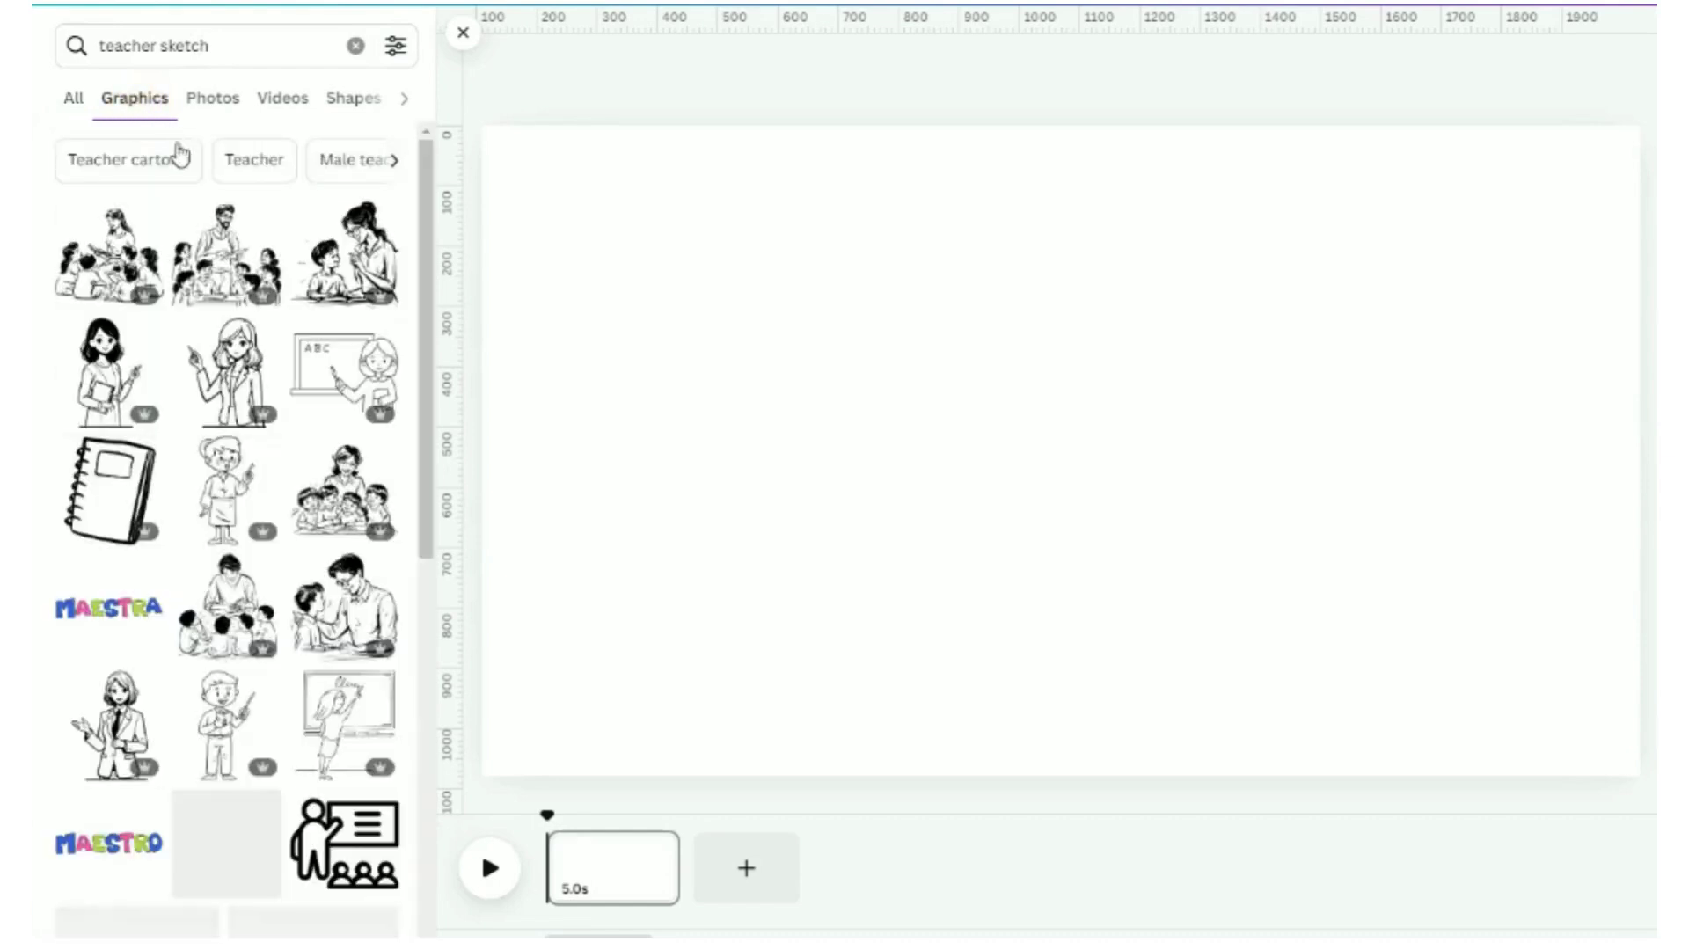
{"action": "scroll", "coordinate": [283, 479], "scroll_direction": "down", "scroll_amount": 15}
{"action": "scroll", "coordinate": [284, 482], "scroll_direction": "down", "scroll_amount": 5}
{"action": "left_click", "coordinate": [116, 701]}
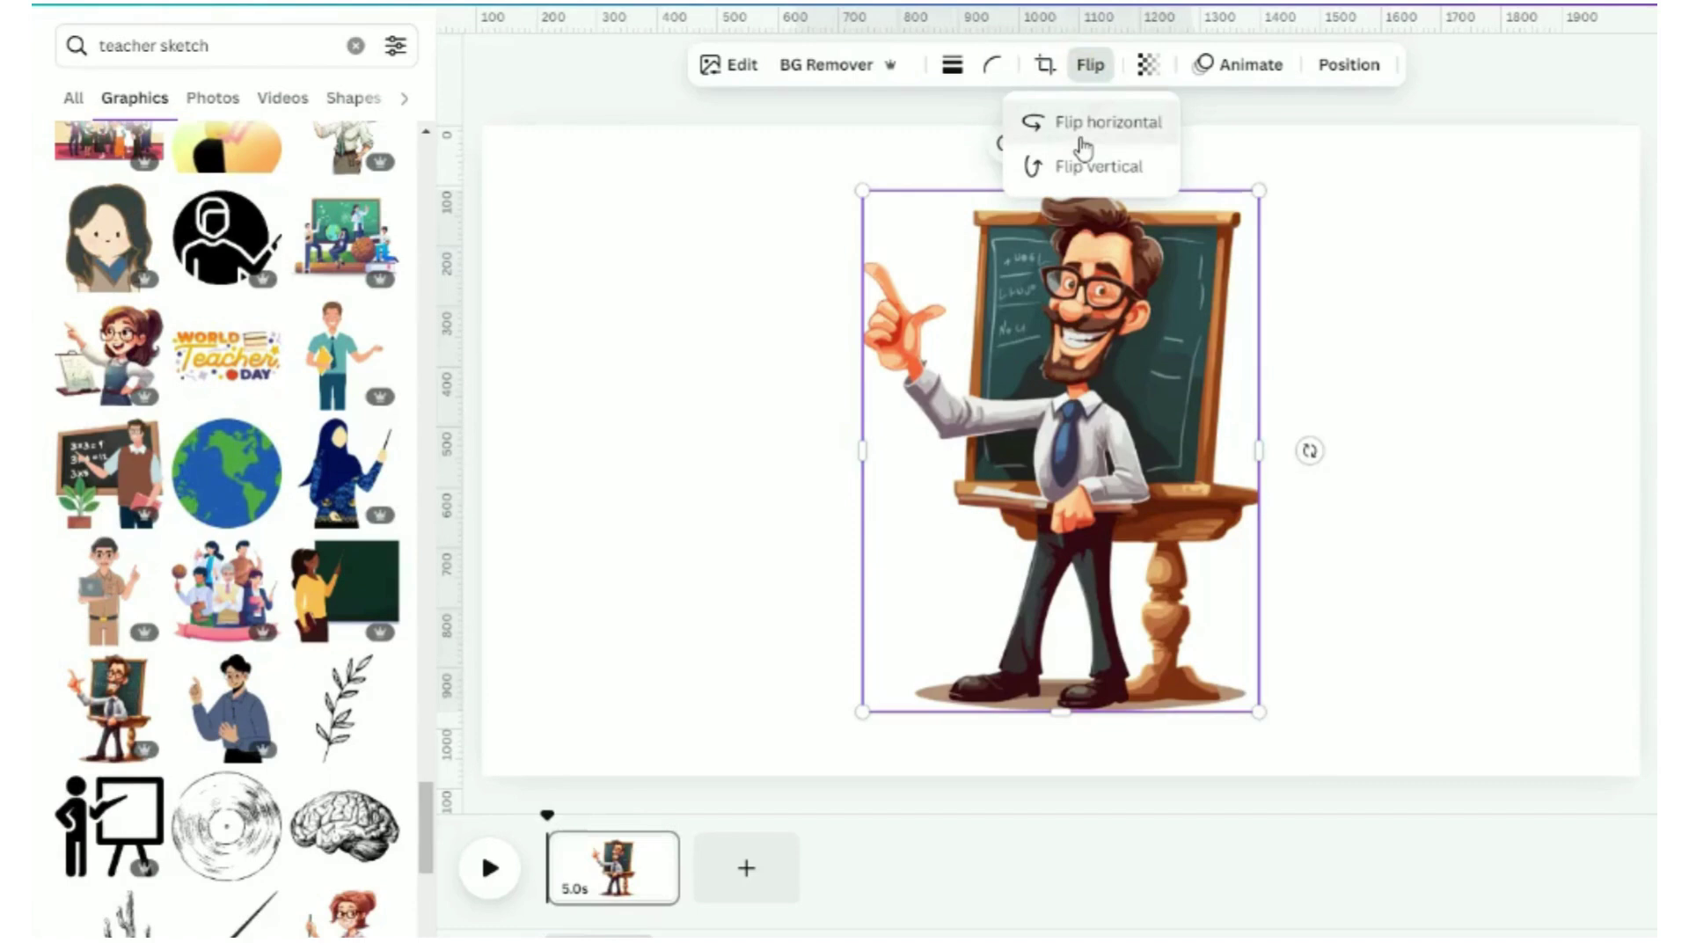
{"action": "left_click", "coordinate": [1084, 148]}
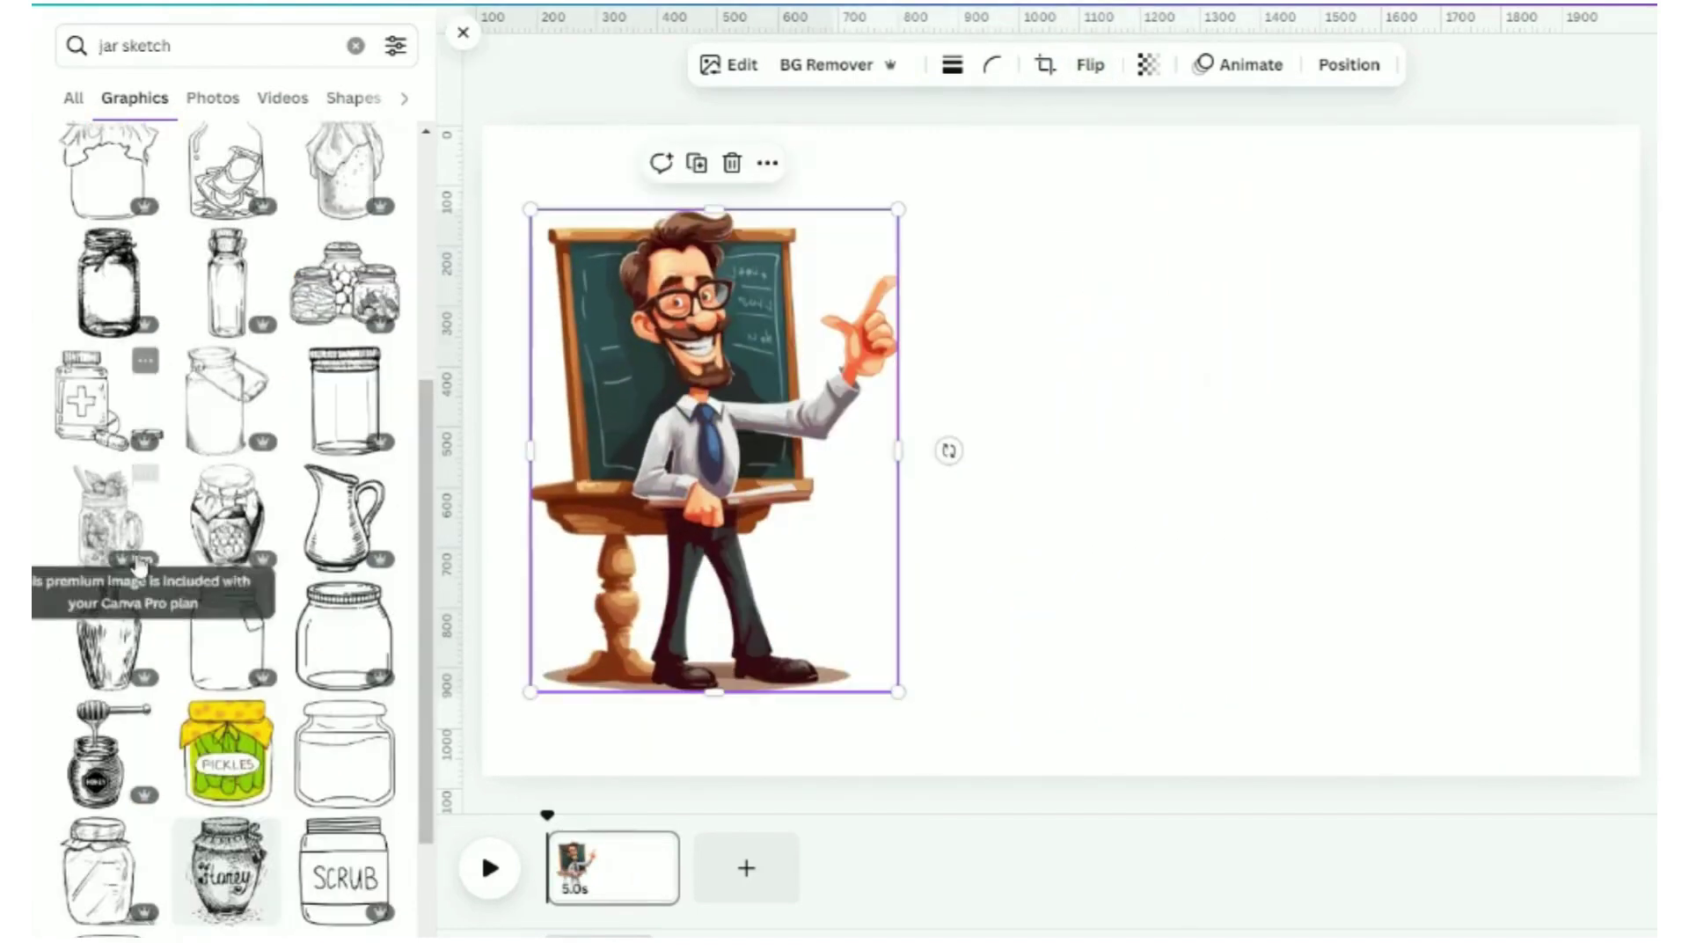
{"action": "scroll", "coordinate": [139, 568], "scroll_direction": "down", "scroll_amount": 2}
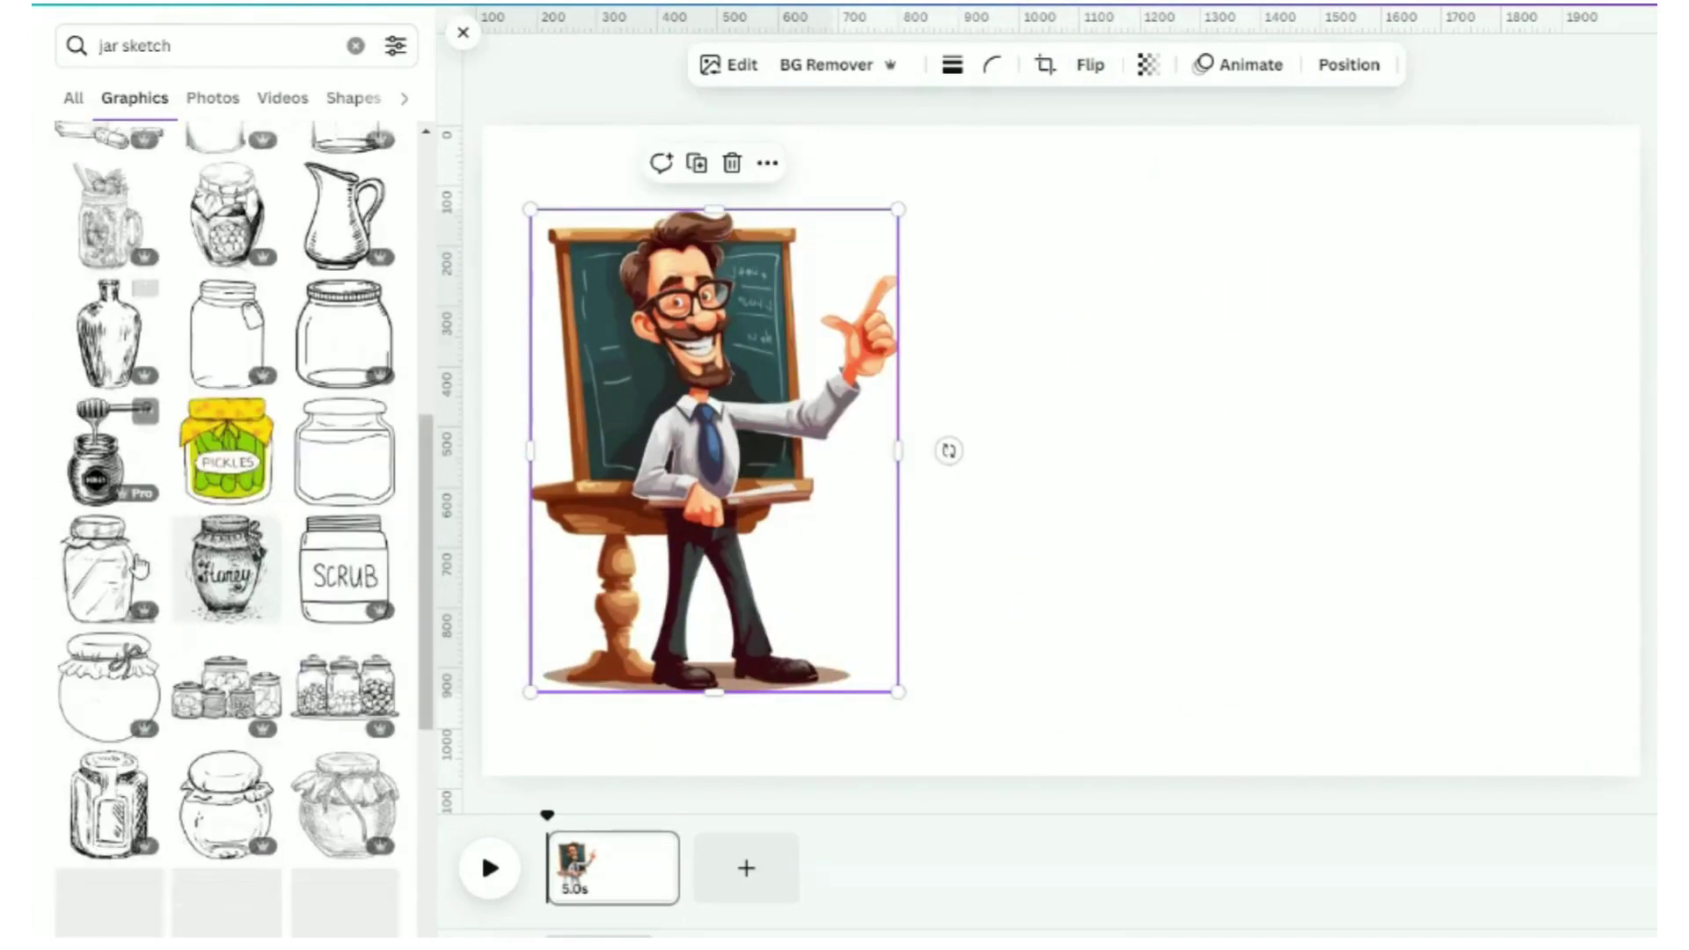
Add the stacked stones graphic, shrink it and drag it inside the jar sketch
{"action": "scroll", "coordinate": [138, 568], "scroll_direction": "down", "scroll_amount": 3}
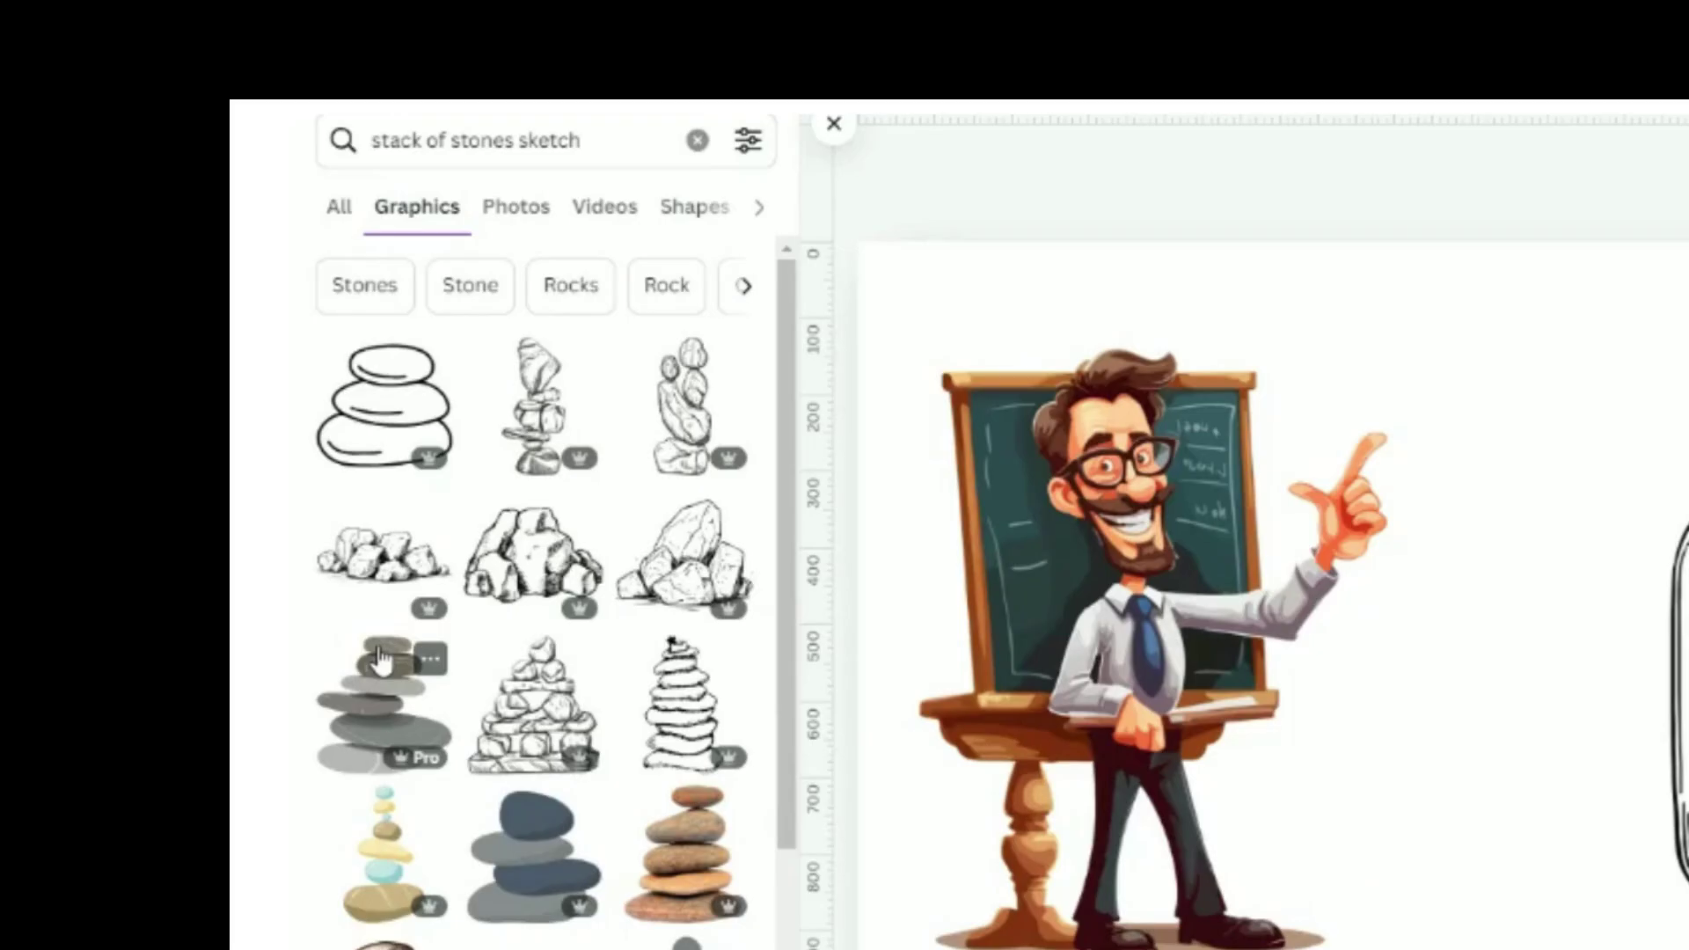
{"action": "scroll", "coordinate": [380, 658], "scroll_direction": "down", "scroll_amount": 8}
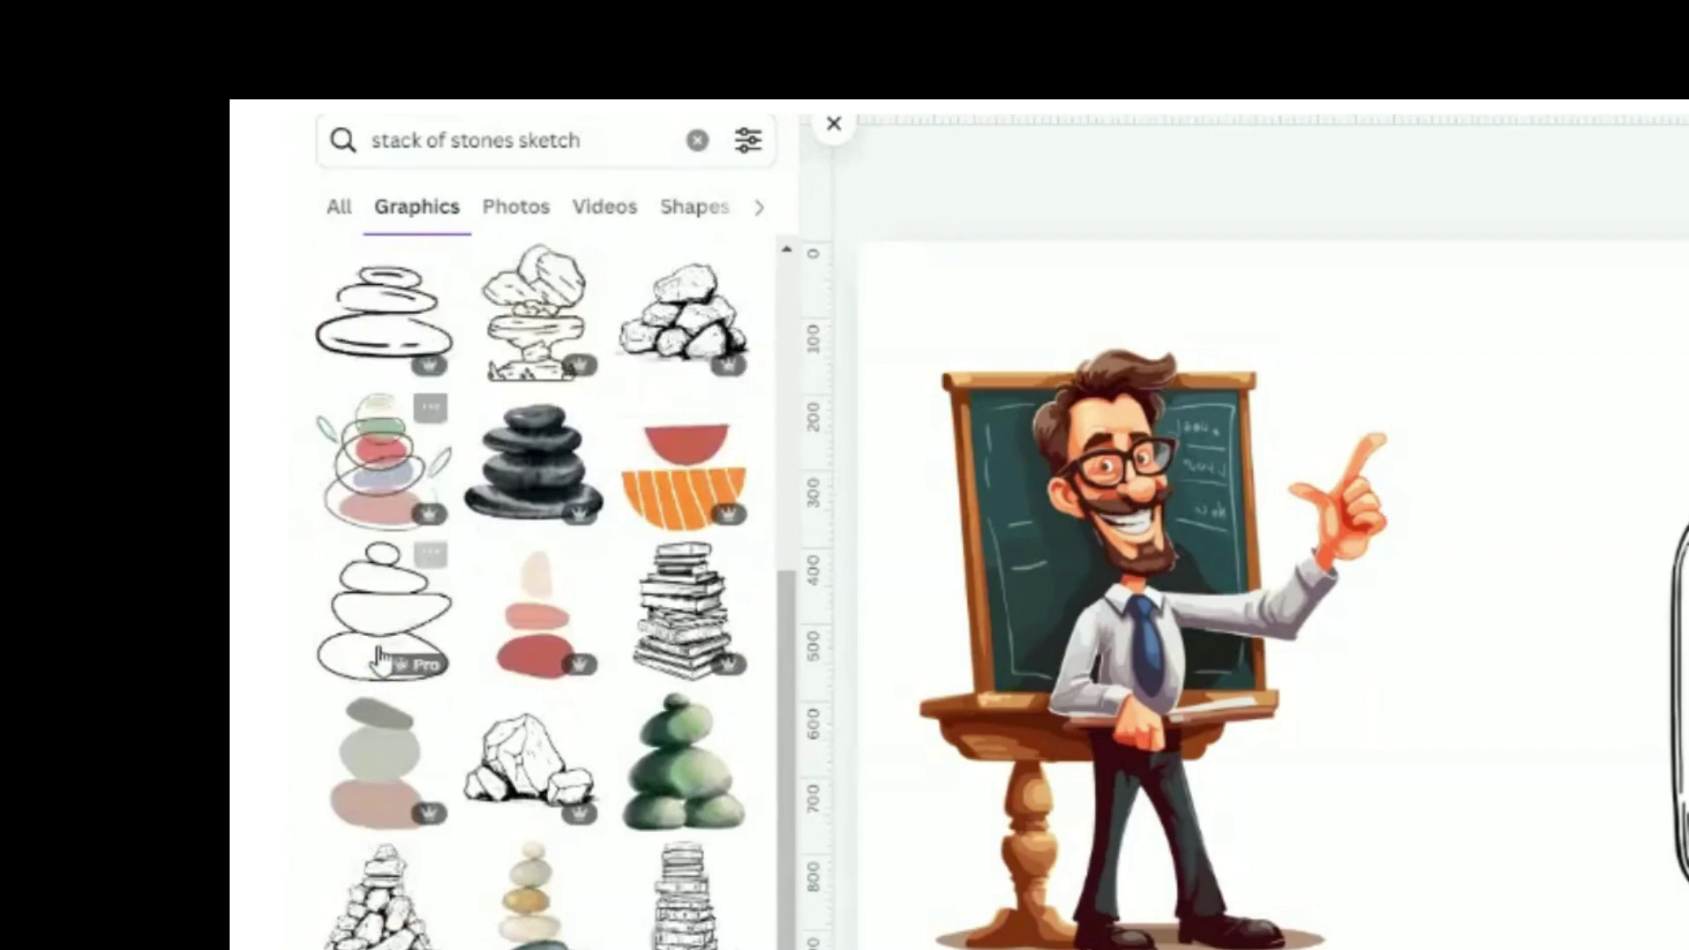
{"action": "scroll", "coordinate": [380, 658], "scroll_direction": "down", "scroll_amount": 2}
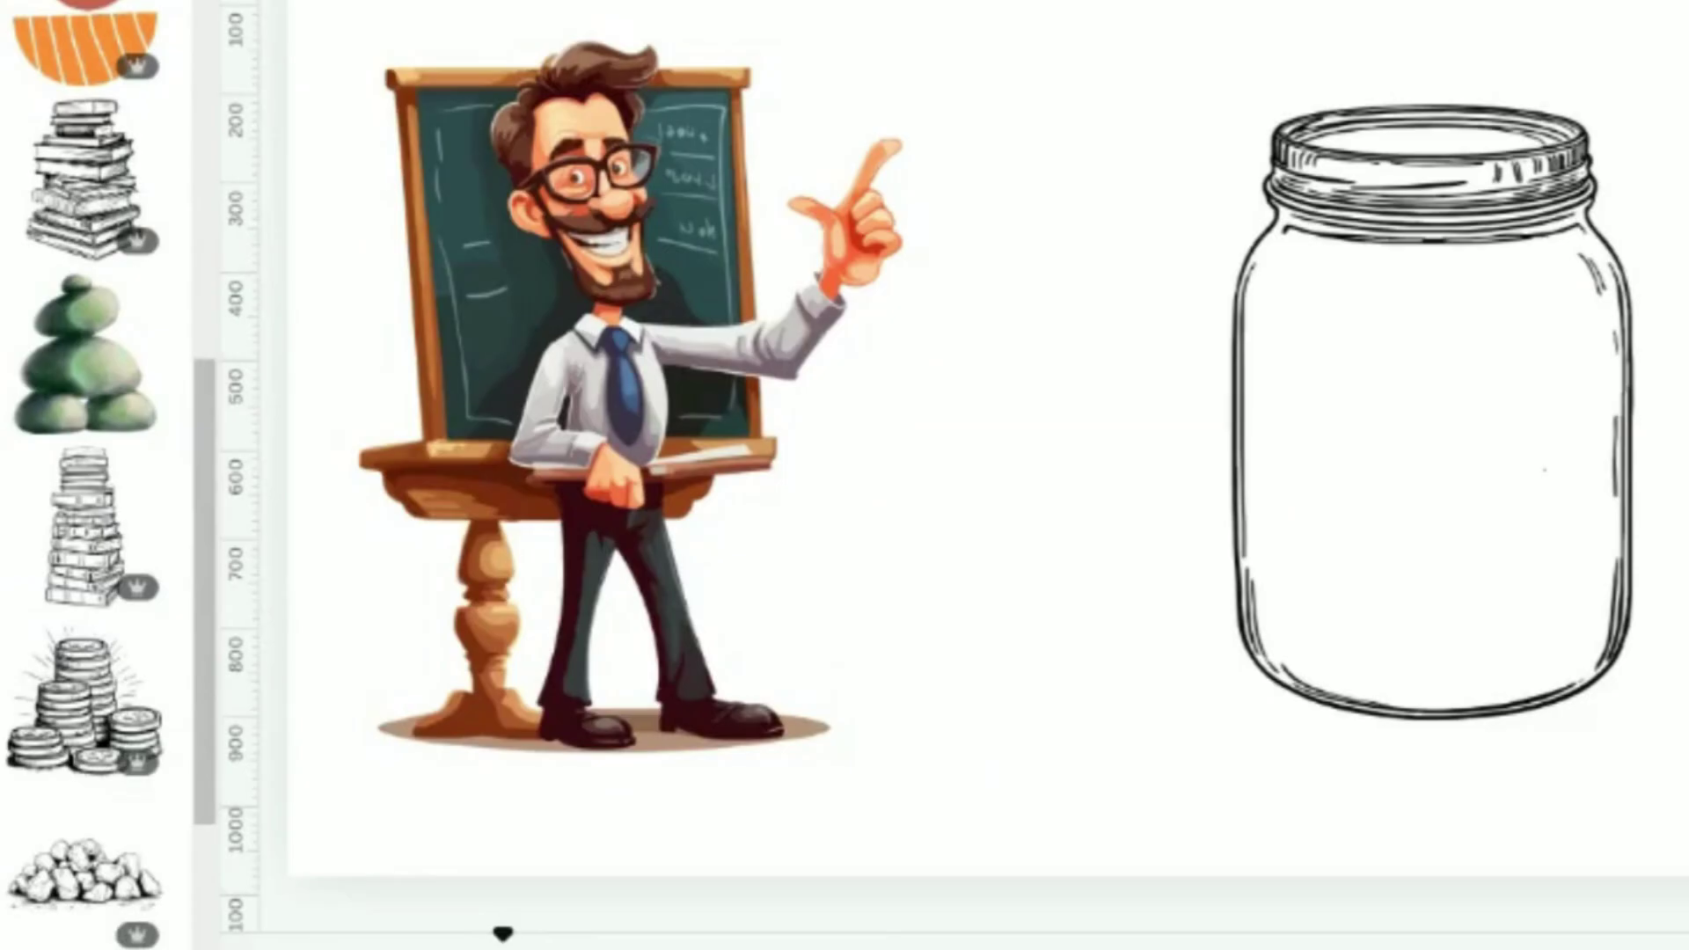
{"action": "left_click", "coordinate": [533, 765]}
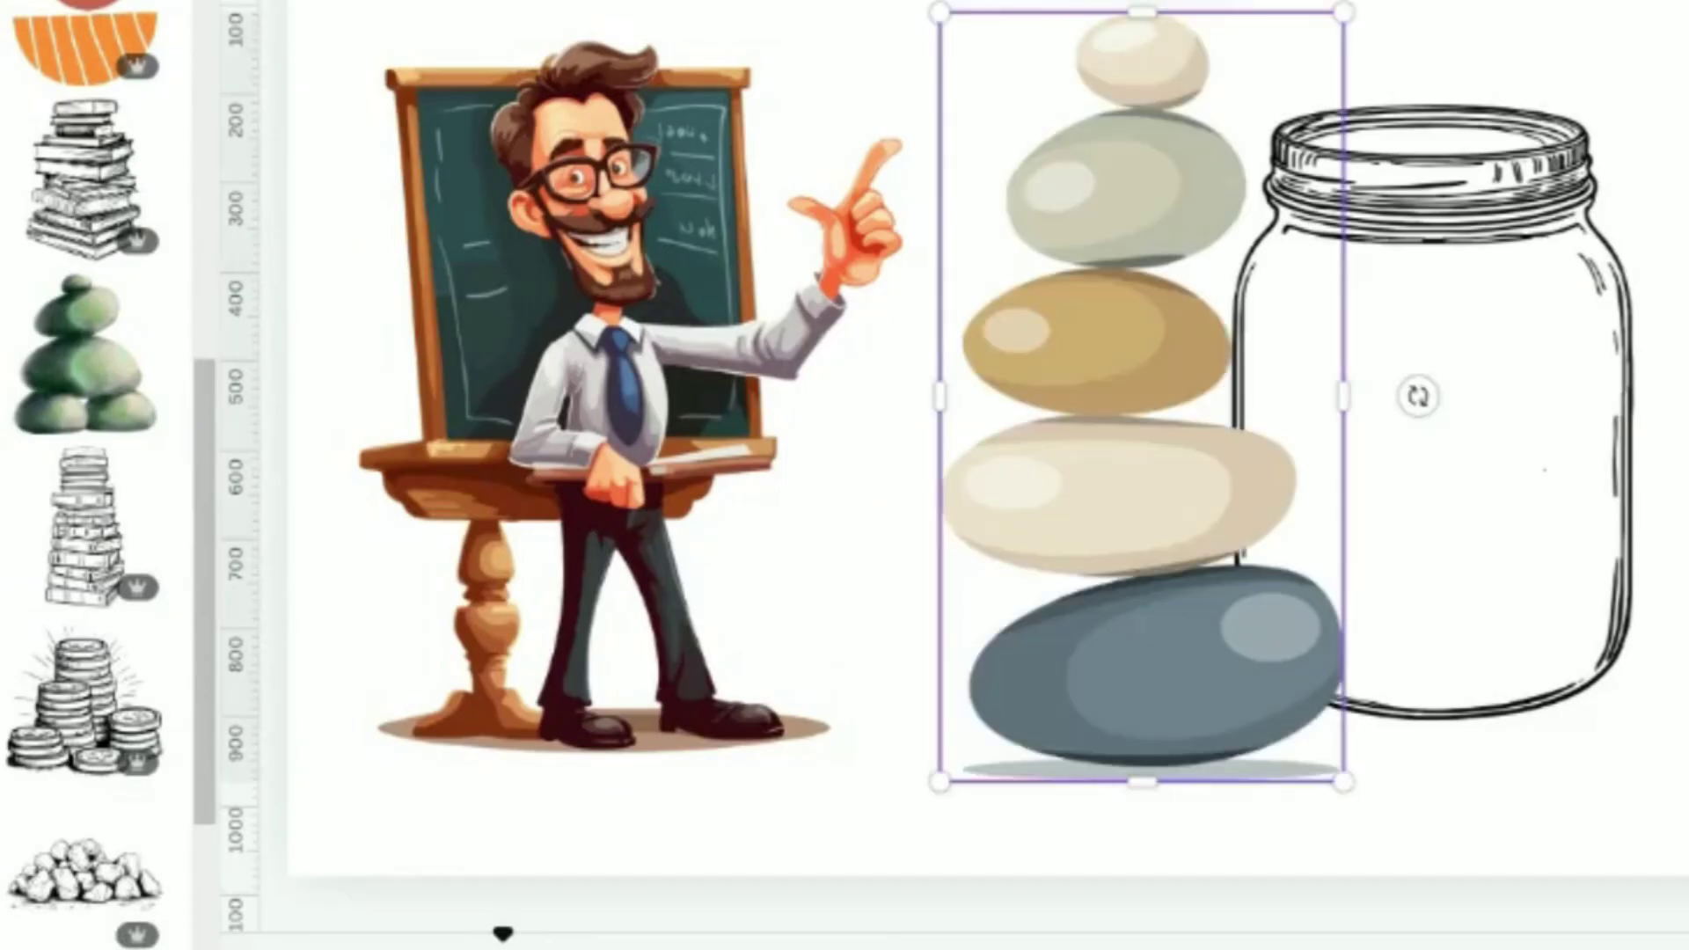
{"action": "left_click_drag", "start_coordinate": [1346, 15], "coordinate": [1201, 283]}
{"action": "left_click_drag", "start_coordinate": [1120, 623], "coordinate": [1500, 528]}
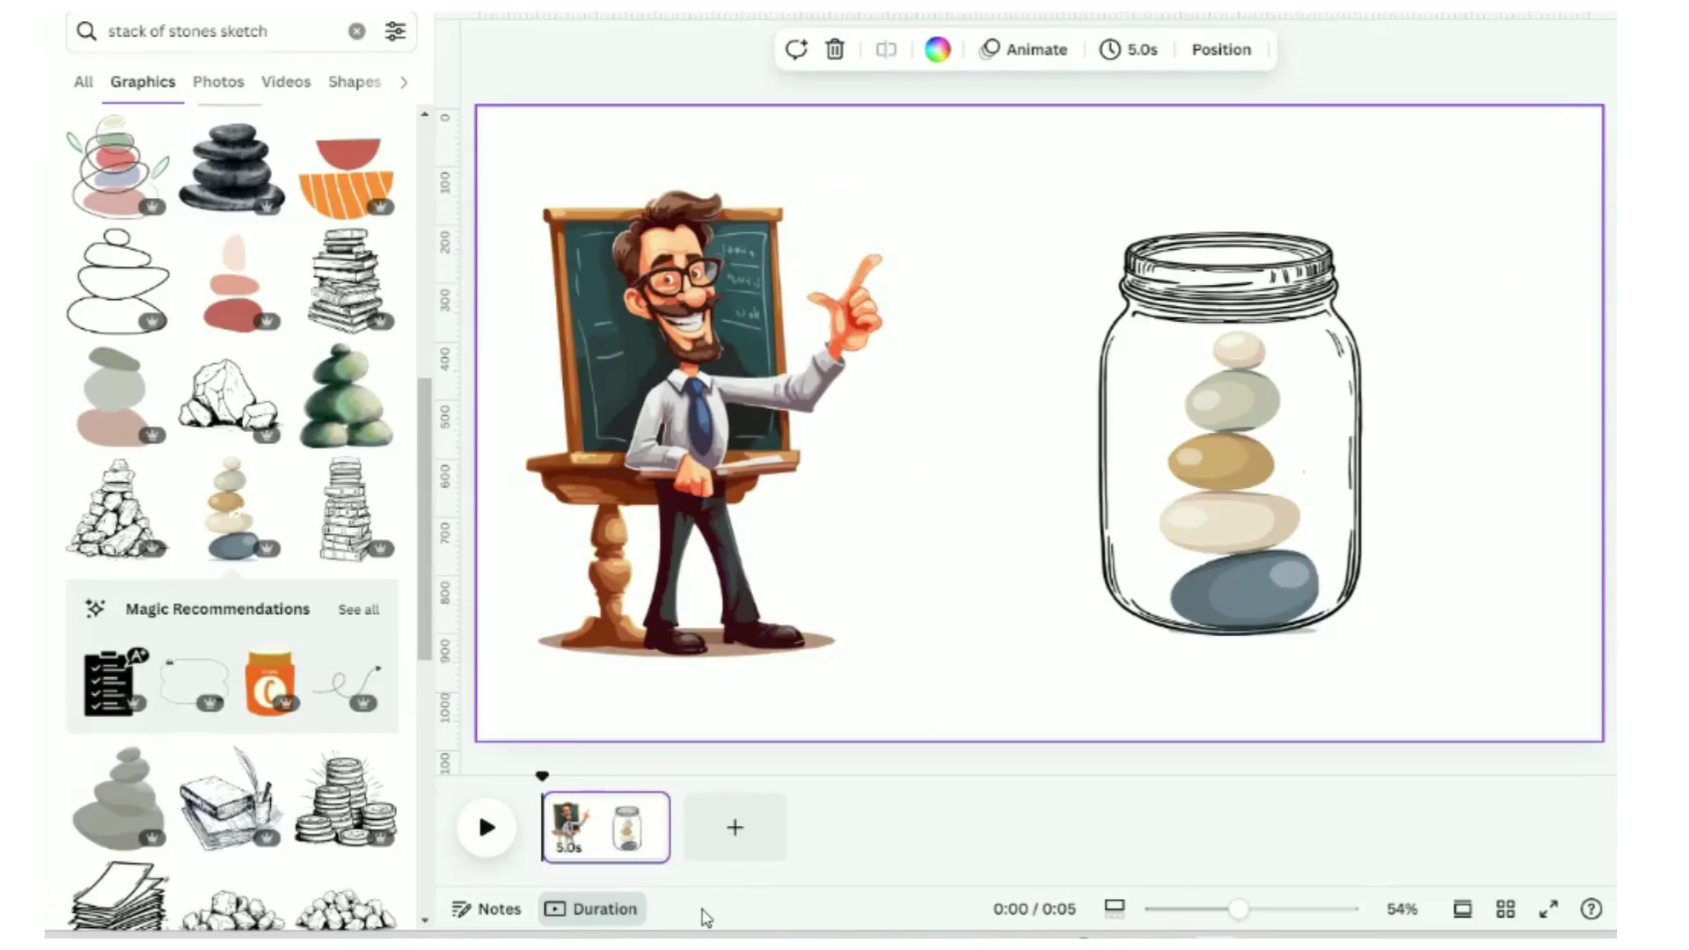
Duplicate the first jar scene as a second page
{"action": "left_click", "coordinate": [613, 847]}
{"action": "right_click", "coordinate": [613, 847]}
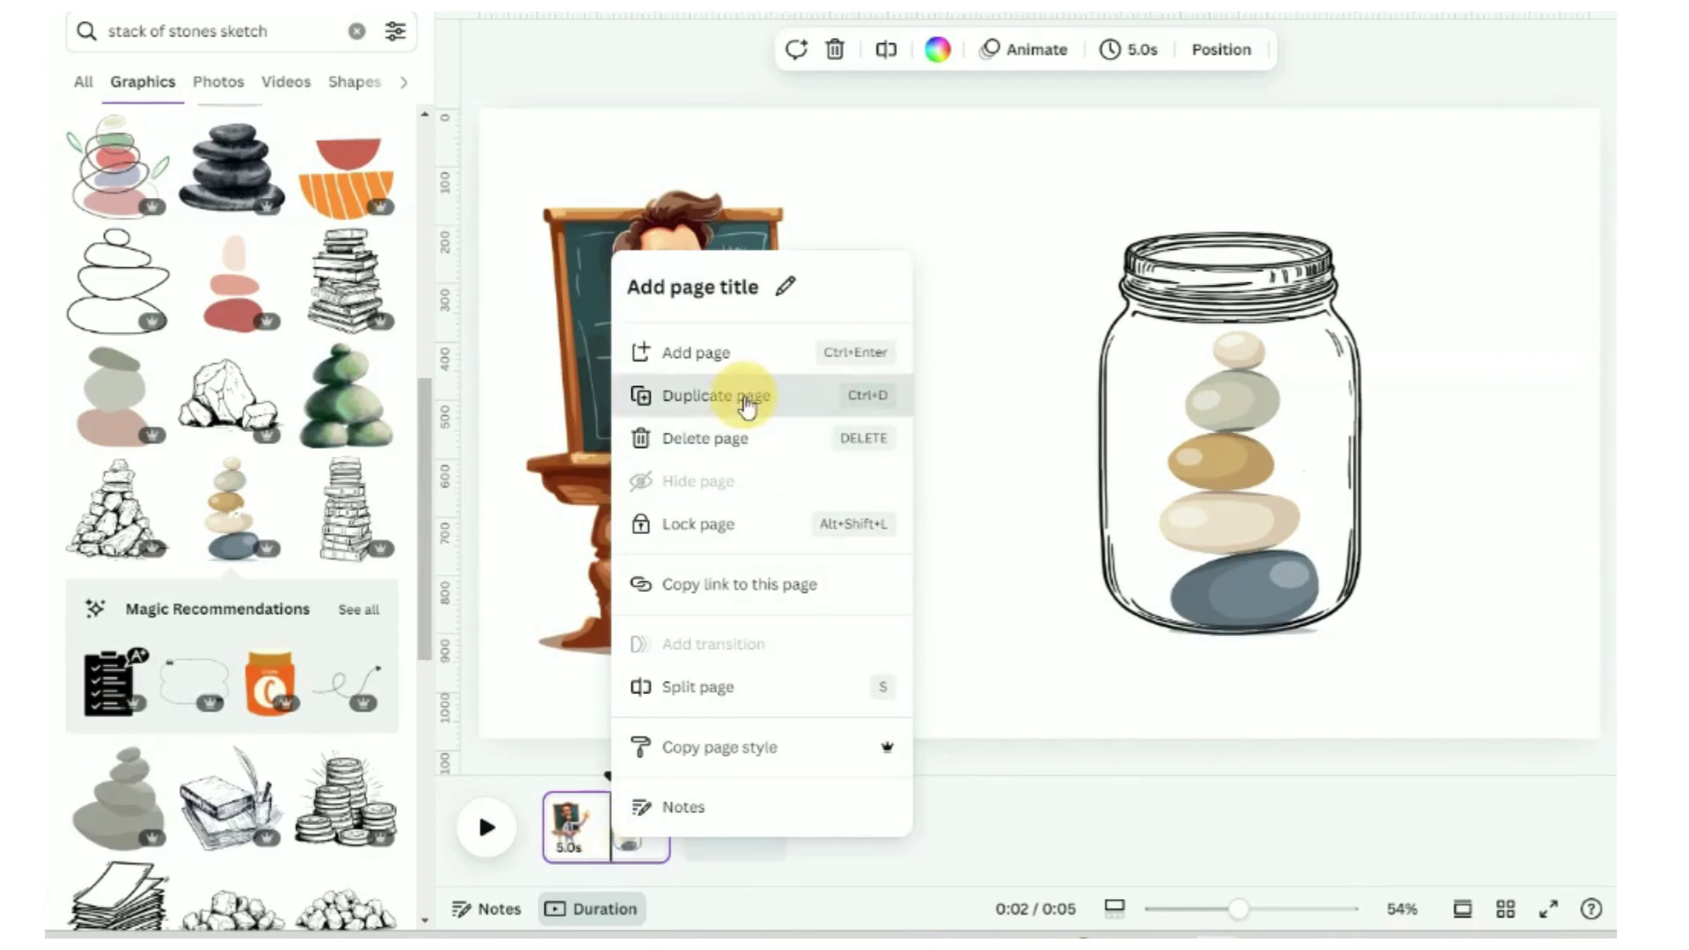
{"action": "left_click", "coordinate": [746, 405]}
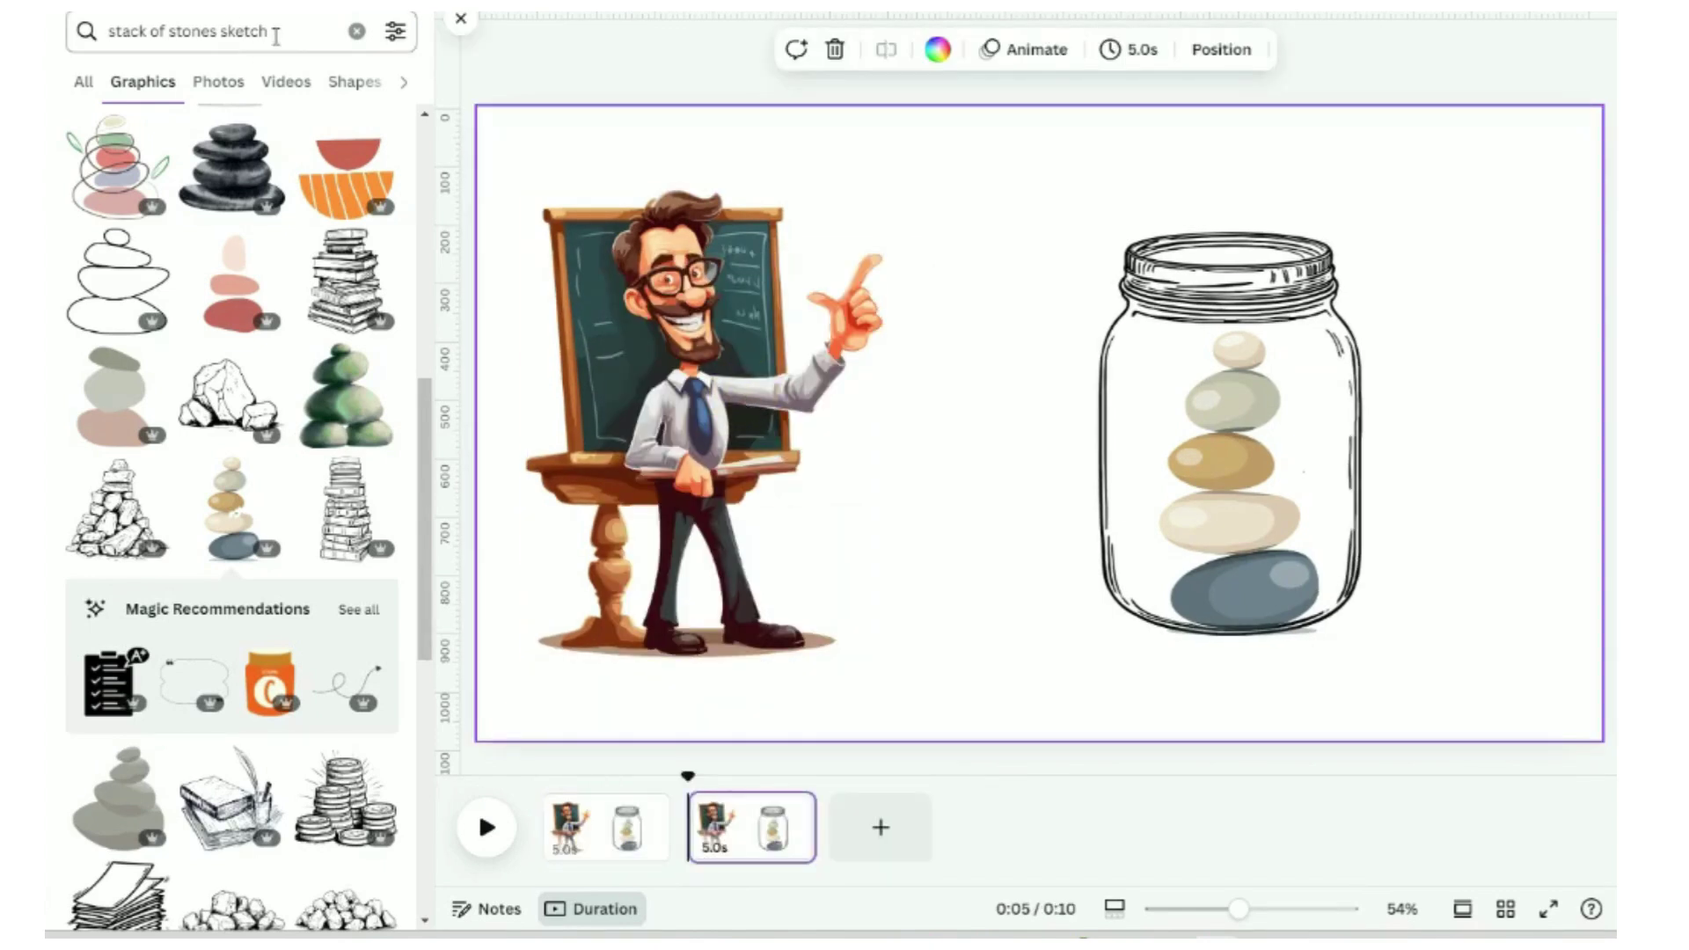
Add a 'small stones' grey pebbles graphic, positioned and enlarged inside the jar
{"action": "left_click", "coordinate": [276, 36]}
{"action": "key", "text": "BackSpace"}
{"action": "type", "text": "smal"}
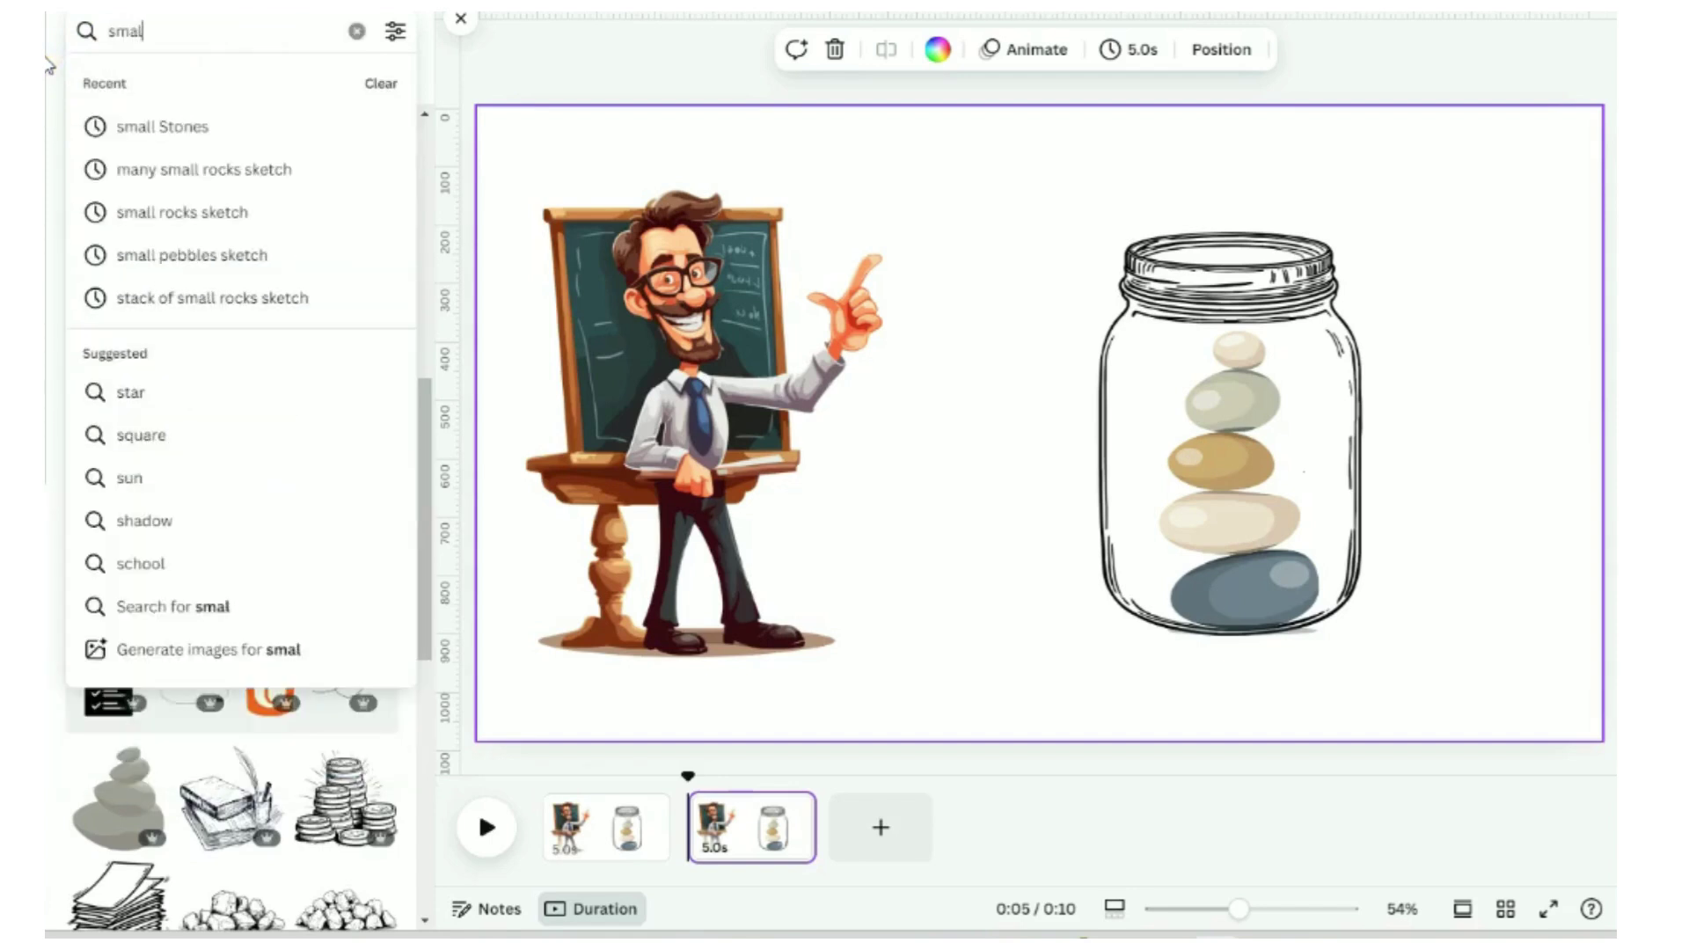
{"action": "type", "text": "l stones"}
{"action": "key", "text": "Return"}
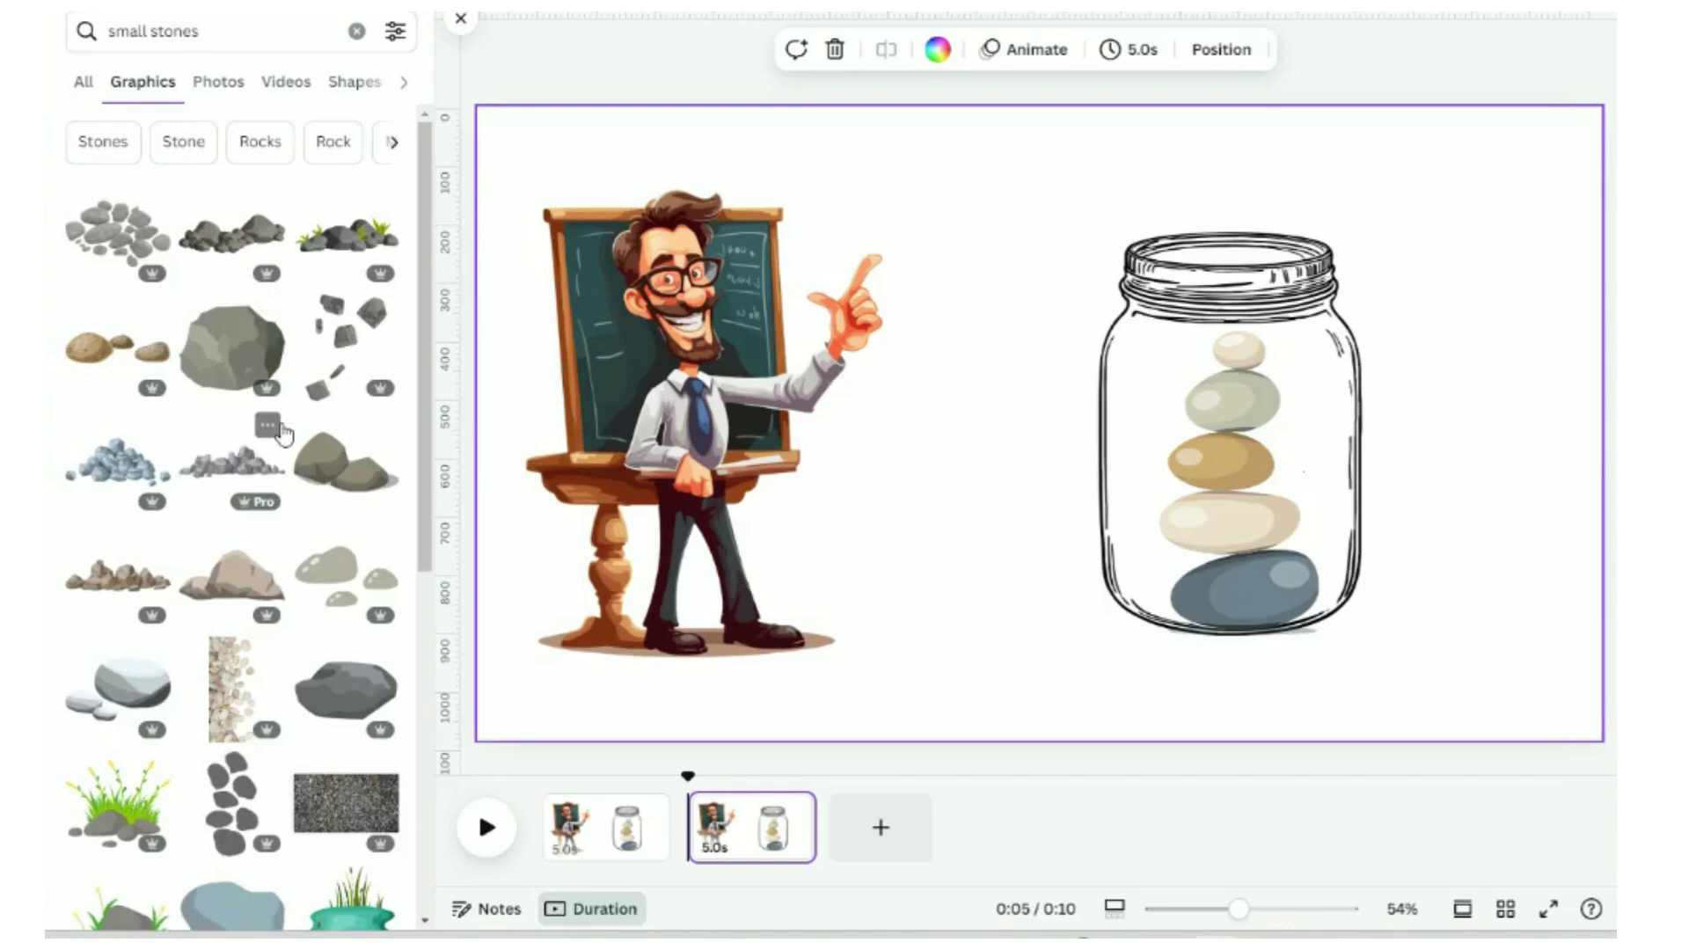
{"action": "scroll", "coordinate": [272, 431], "scroll_direction": "down", "scroll_amount": 1}
{"action": "left_click", "coordinate": [231, 735]}
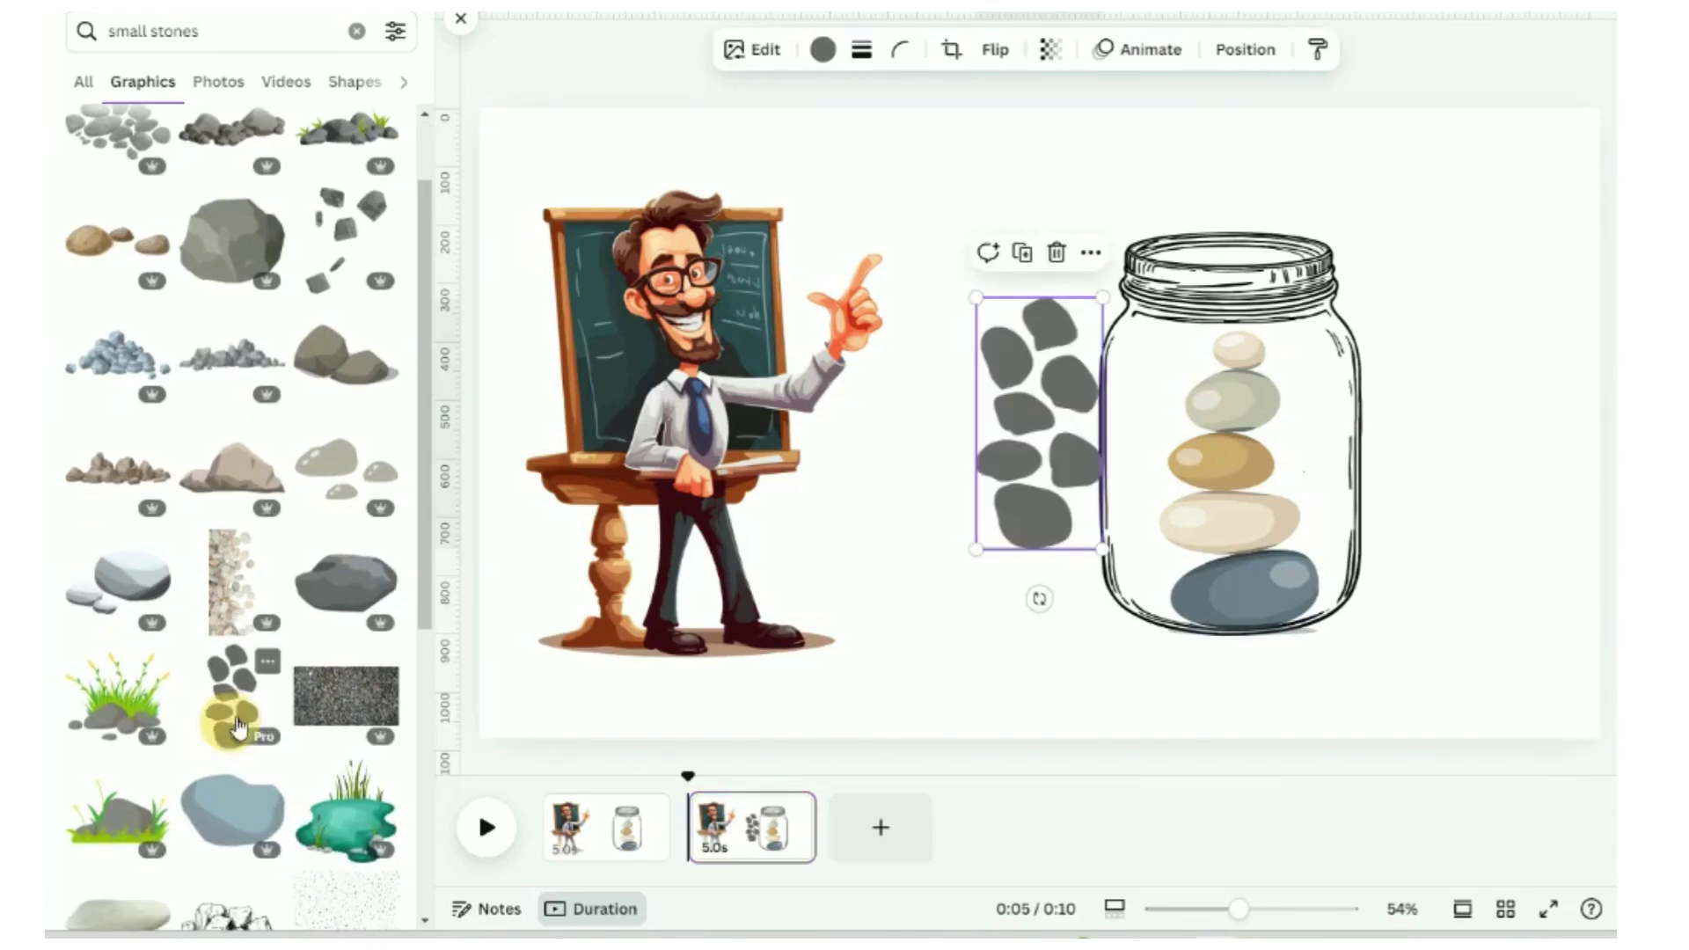
{"action": "left_click_drag", "start_coordinate": [1070, 493], "coordinate": [1220, 539]}
{"action": "left_click_drag", "start_coordinate": [1263, 600], "coordinate": [1266, 620]}
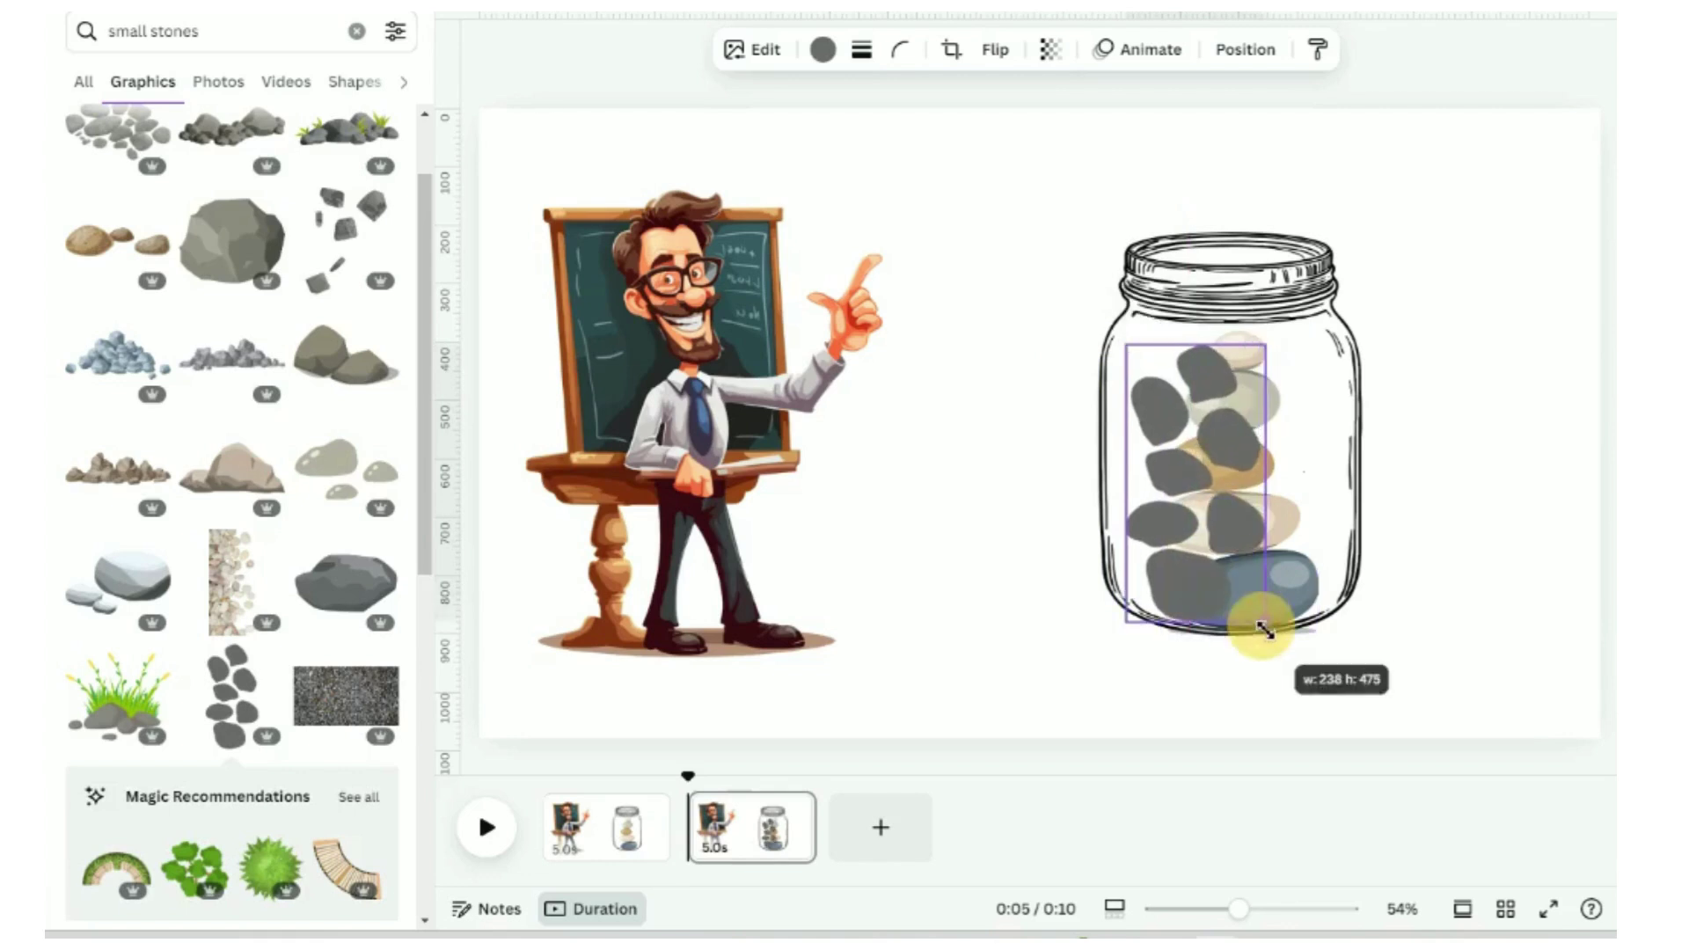
{"action": "left_click_drag", "start_coordinate": [1224, 555], "coordinate": [1197, 543]}
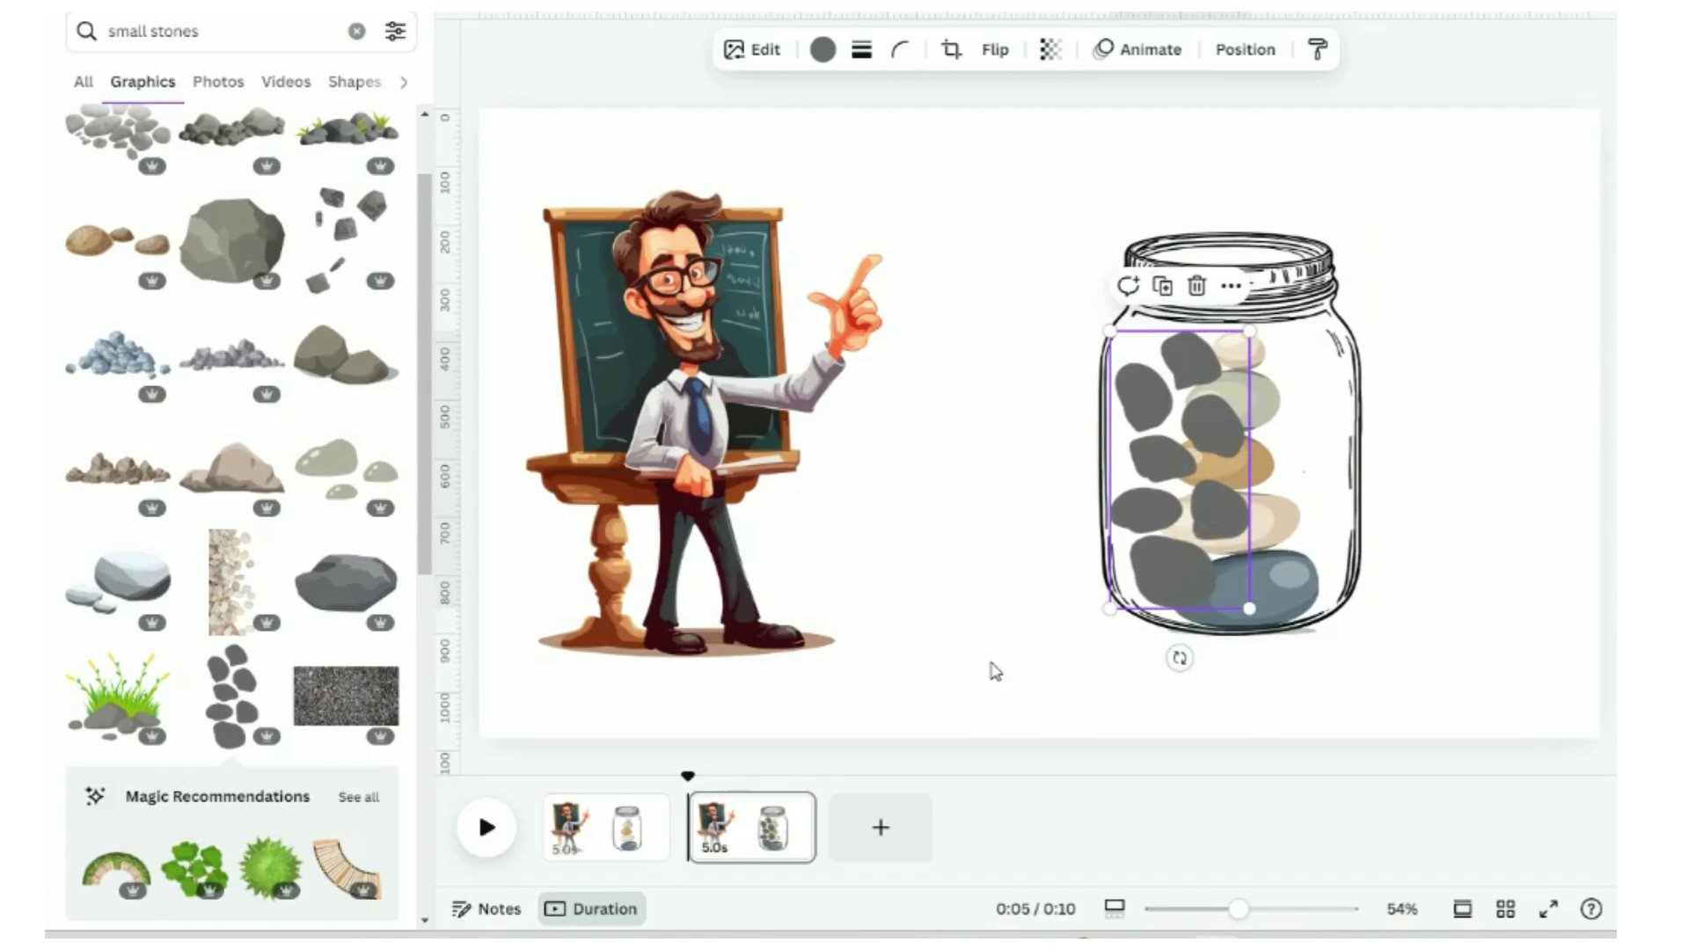
{"action": "left_click", "coordinate": [751, 849]}
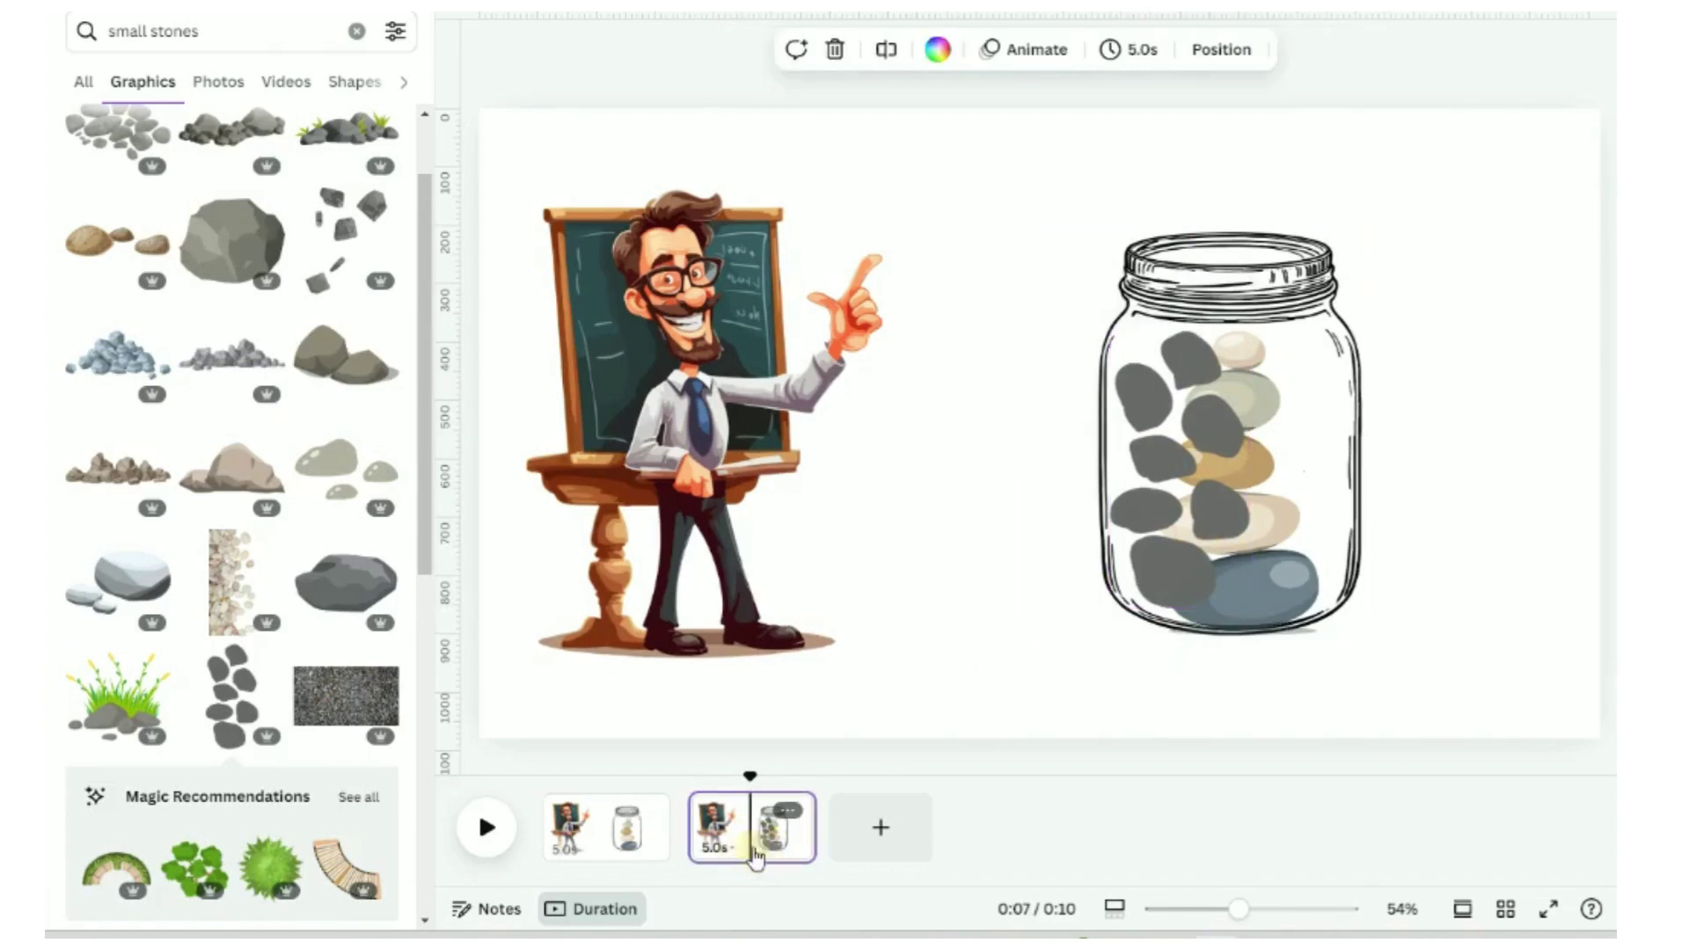
Duplicate the second scene as a third page and add a 'pile of sand sketch' image
{"action": "right_click", "coordinate": [762, 847]}
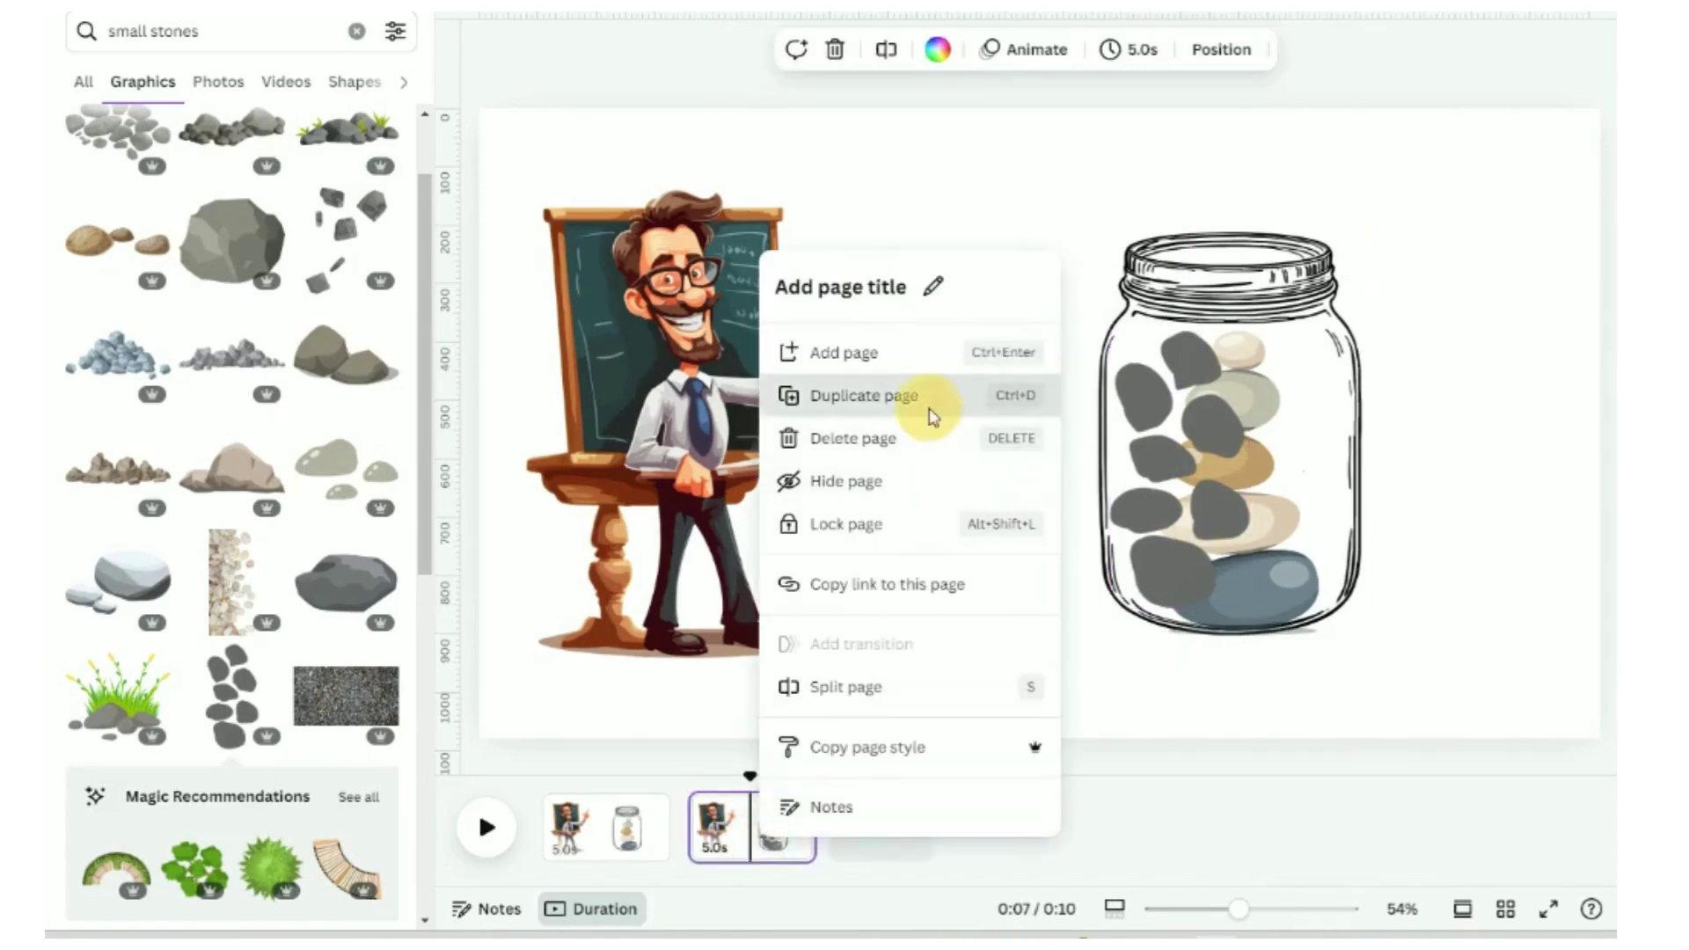
{"action": "left_click", "coordinate": [929, 403]}
{"action": "left_click", "coordinate": [248, 32]}
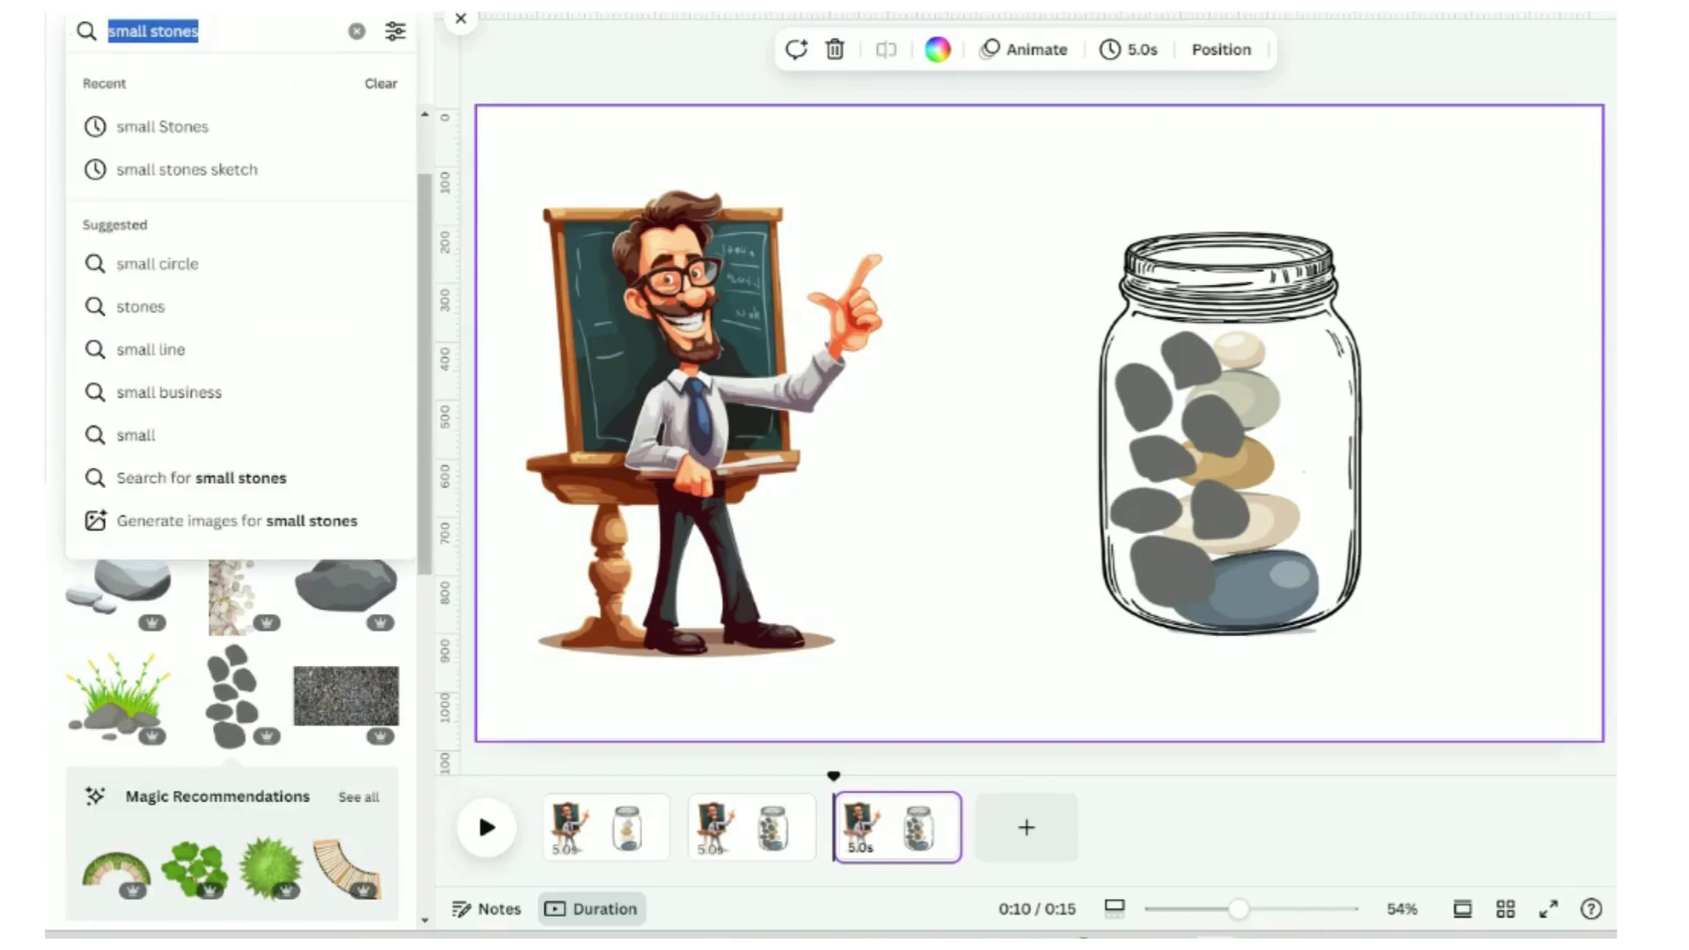
{"action": "type", "text": "pile of"}
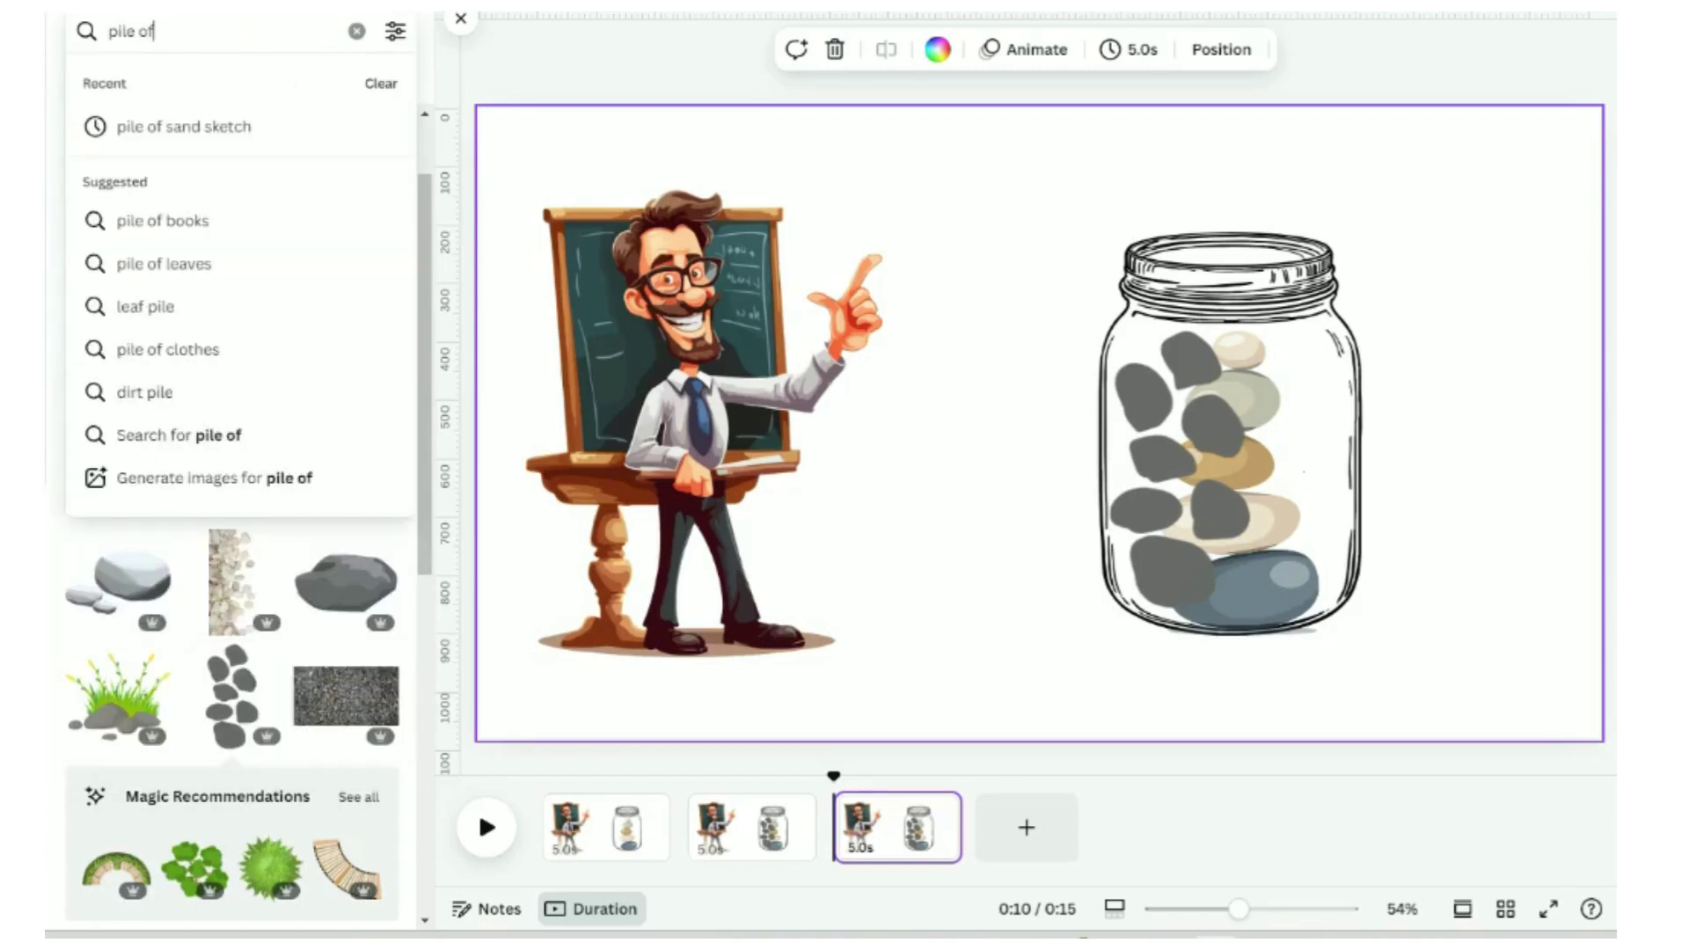
{"action": "type", "text": " sand"}
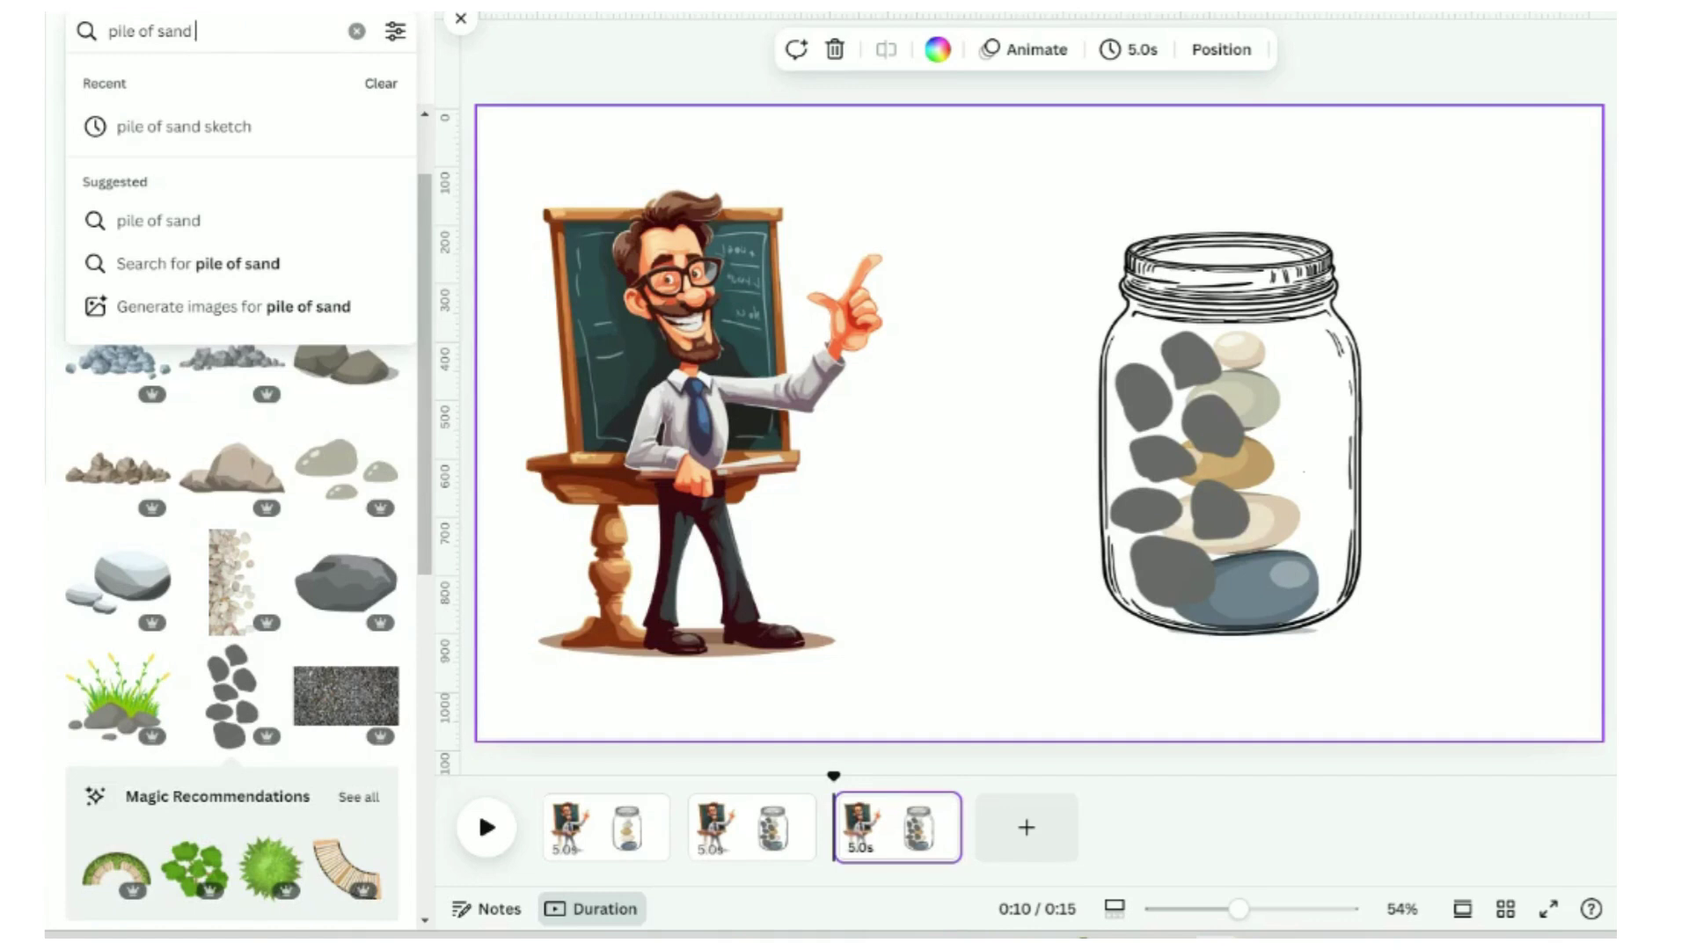
{"action": "type", "text": " sketch"}
{"action": "key", "text": "Return"}
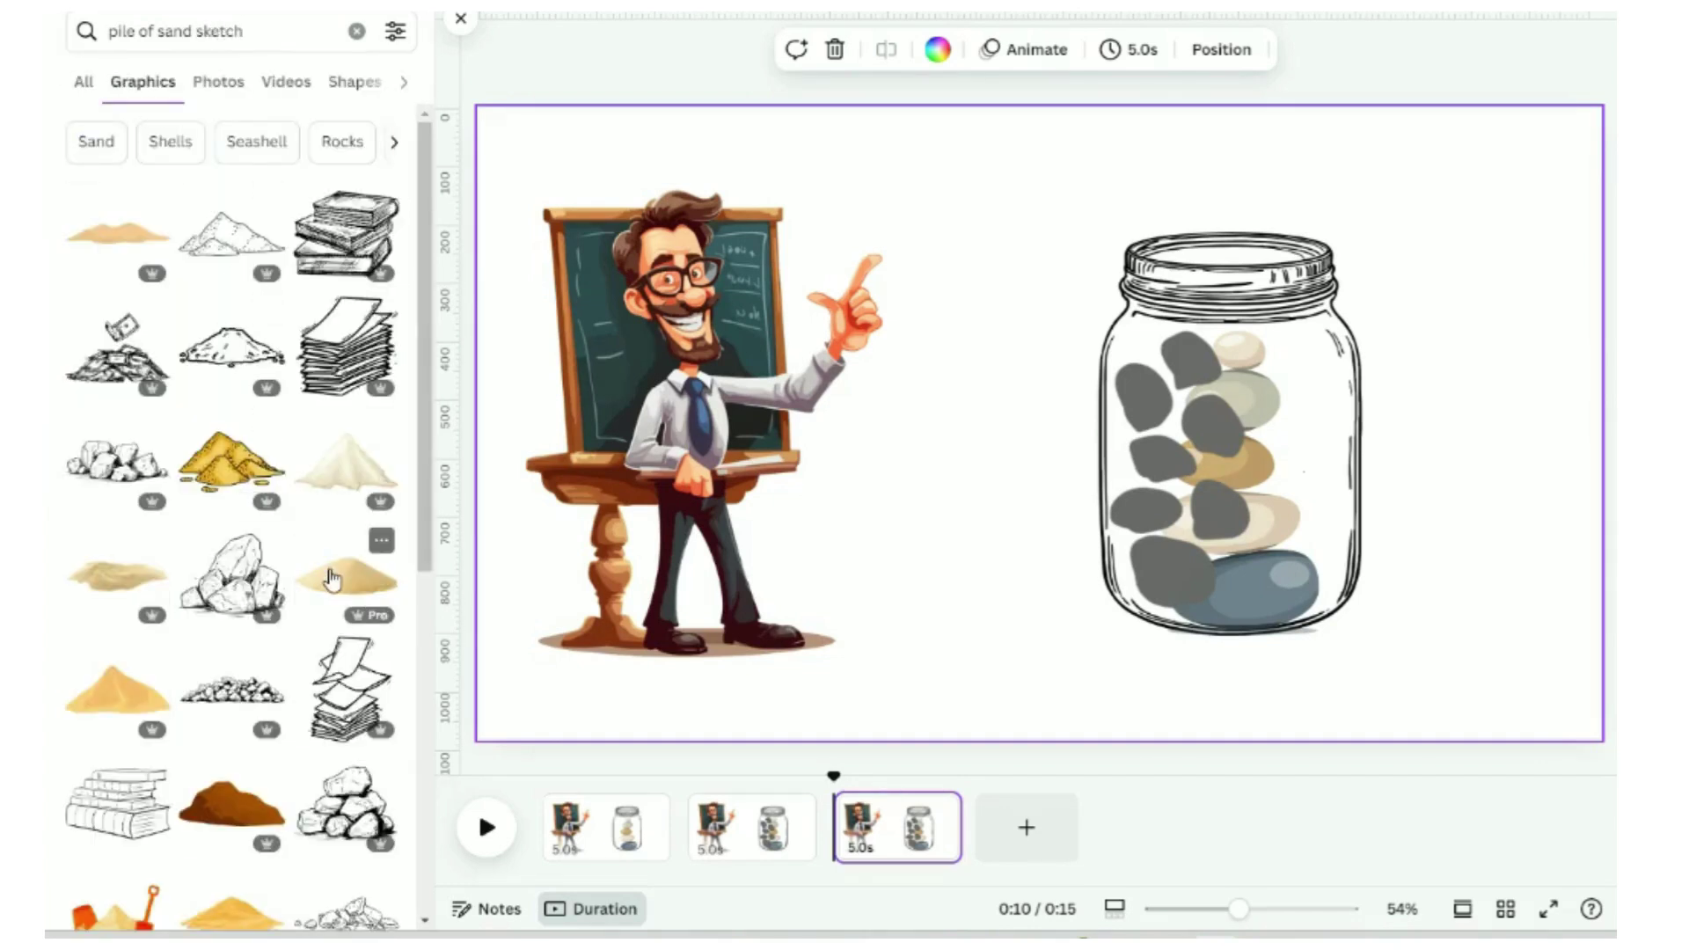
{"action": "left_click", "coordinate": [343, 577]}
Crop and fit the sand image inside the jar with transparency set to 66
{"action": "left_click_drag", "start_coordinate": [541, 423], "coordinate": [972, 423]}
{"action": "left_click_drag", "start_coordinate": [1537, 425], "coordinate": [1229, 482]}
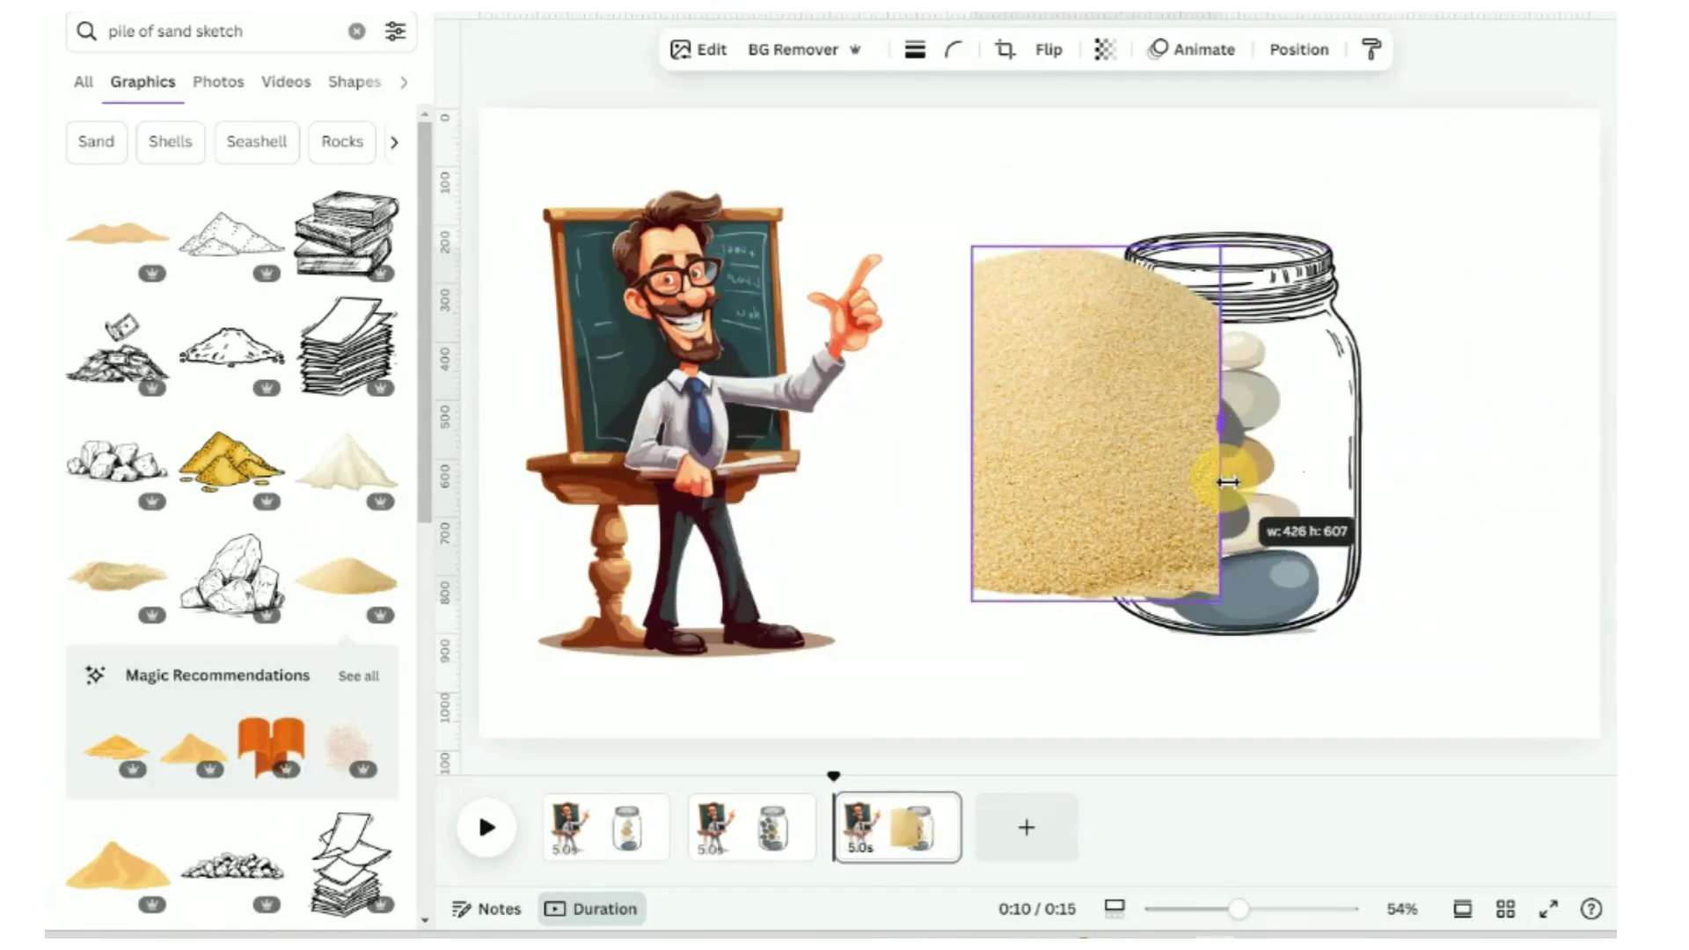
{"action": "left_click_drag", "start_coordinate": [968, 421], "coordinate": [927, 426]}
{"action": "left_click_drag", "start_coordinate": [1080, 409], "coordinate": [1223, 440]}
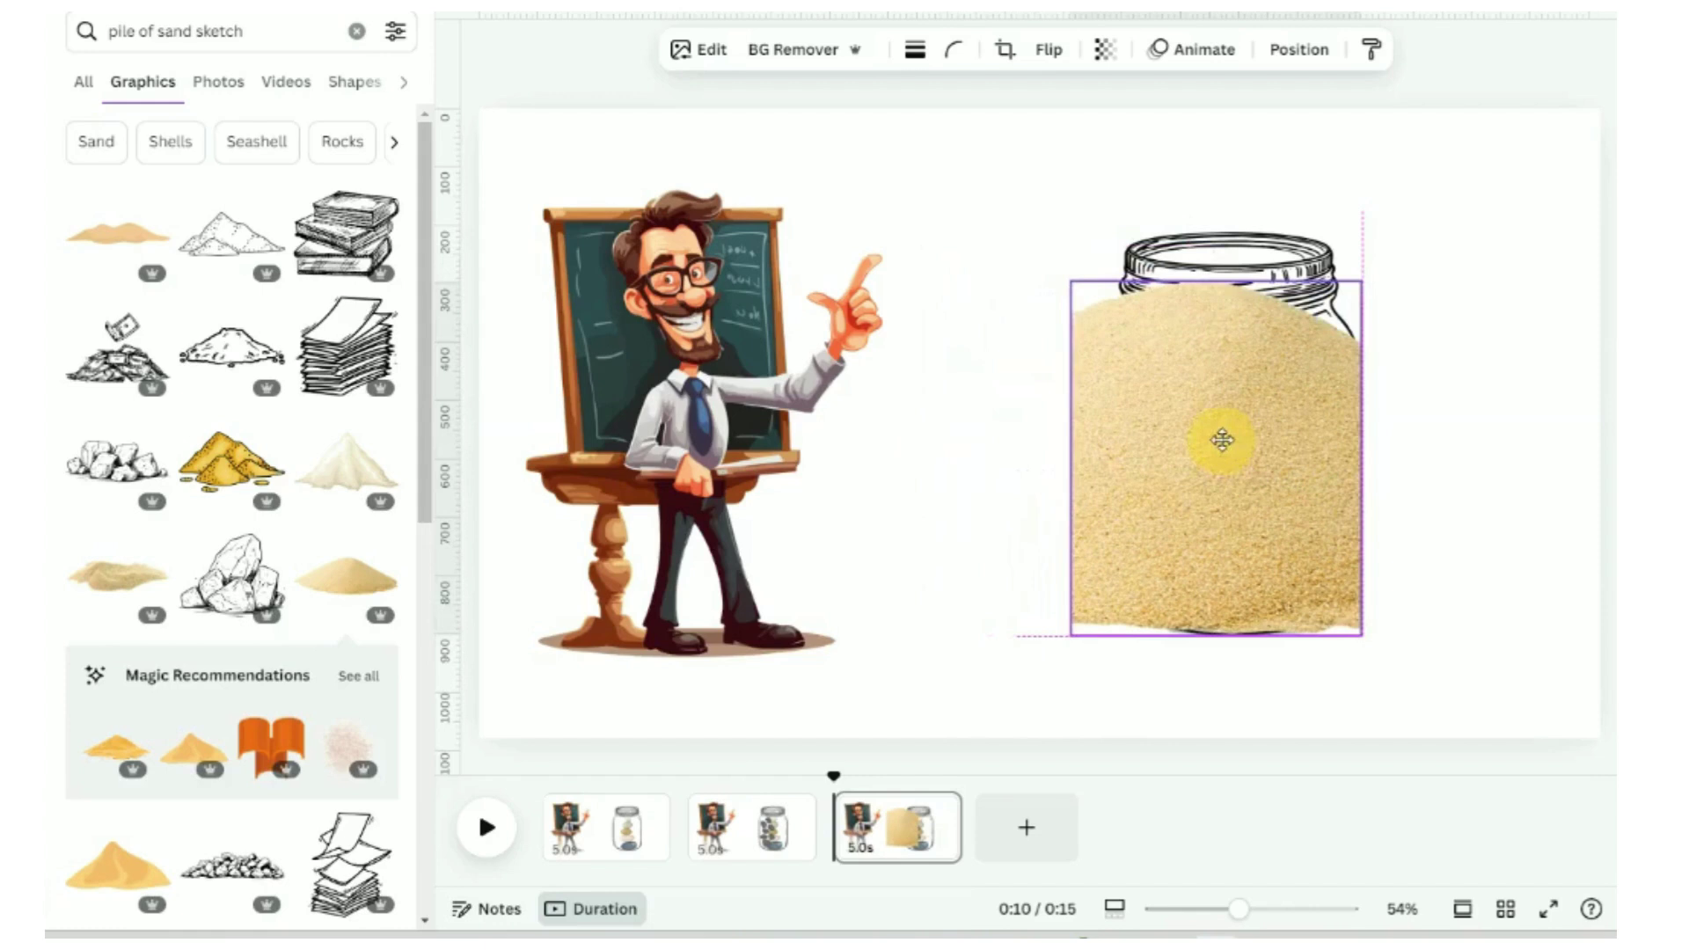
{"action": "left_click_drag", "start_coordinate": [1072, 282], "coordinate": [1143, 358]}
{"action": "left_click_drag", "start_coordinate": [1202, 523], "coordinate": [1173, 471]}
{"action": "left_click_drag", "start_coordinate": [1221, 588], "coordinate": [1219, 619]}
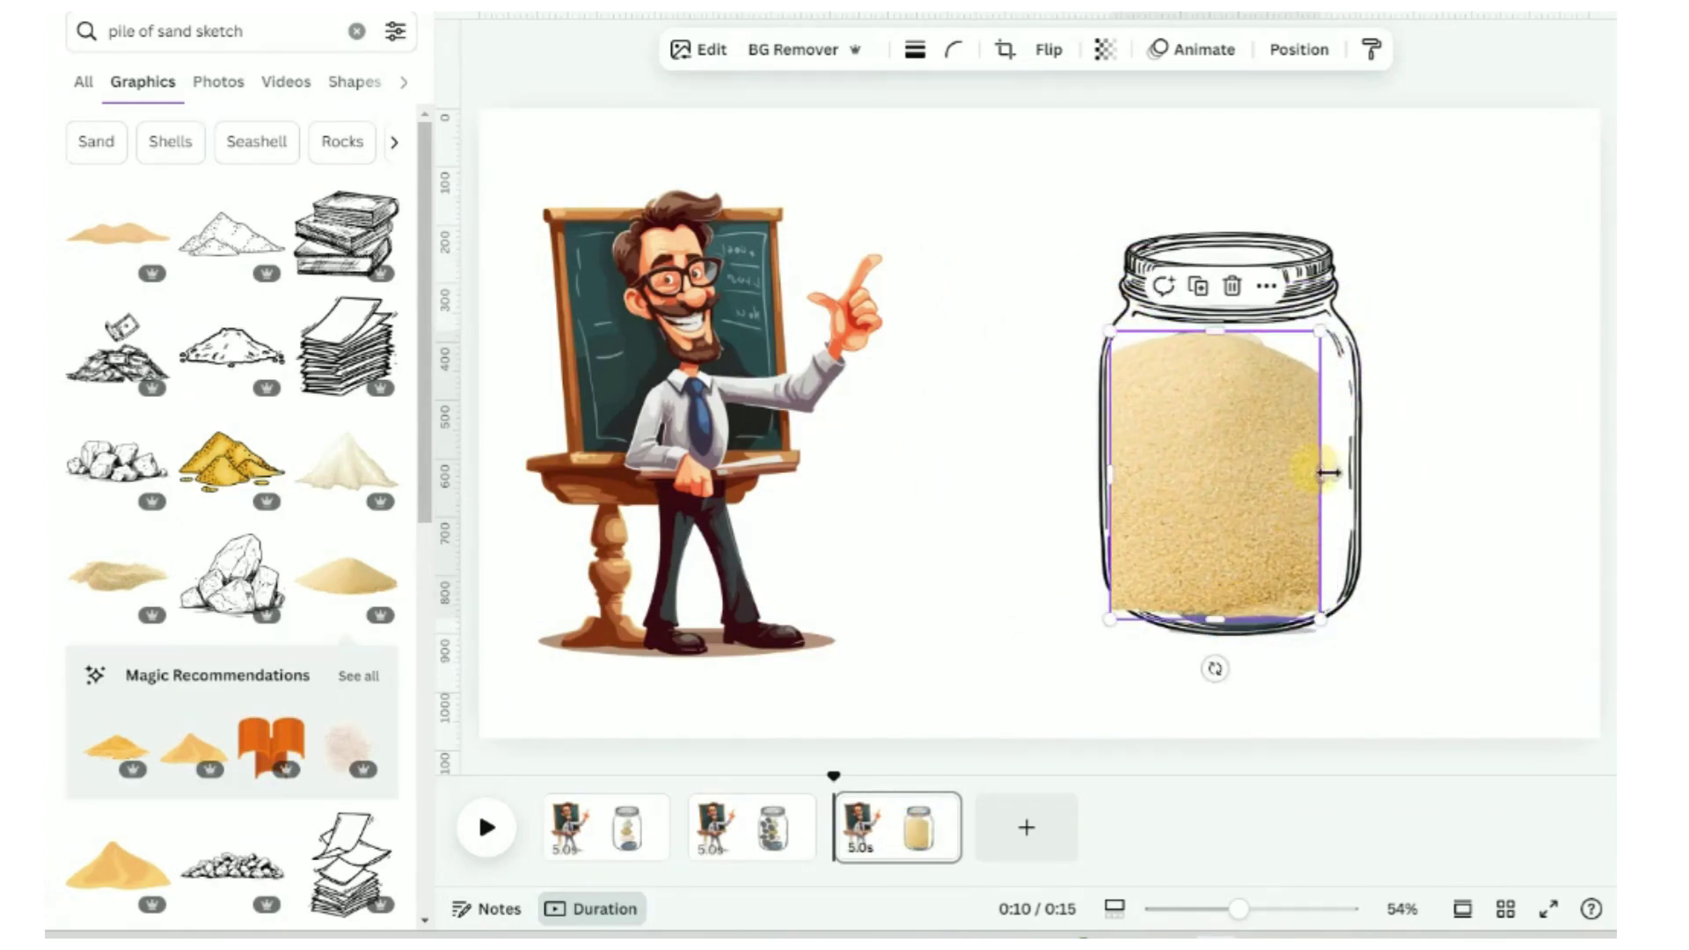
{"action": "left_click_drag", "start_coordinate": [1329, 472], "coordinate": [1247, 461]}
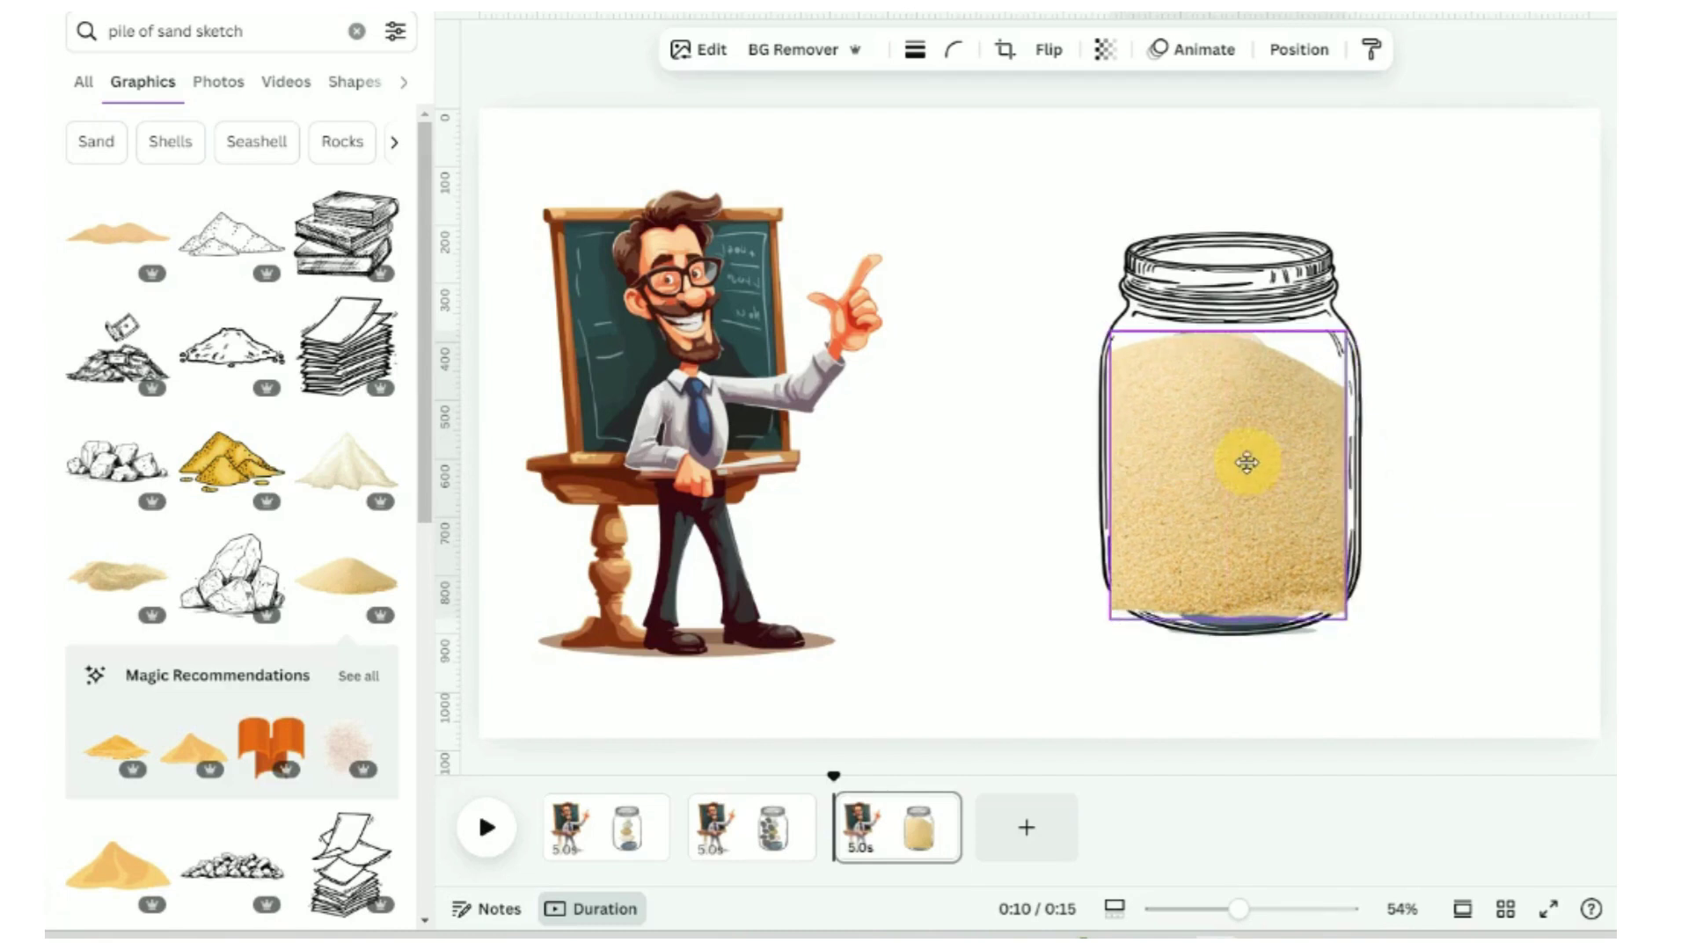
{"action": "left_click_drag", "start_coordinate": [1152, 141], "coordinate": [1105, 148]}
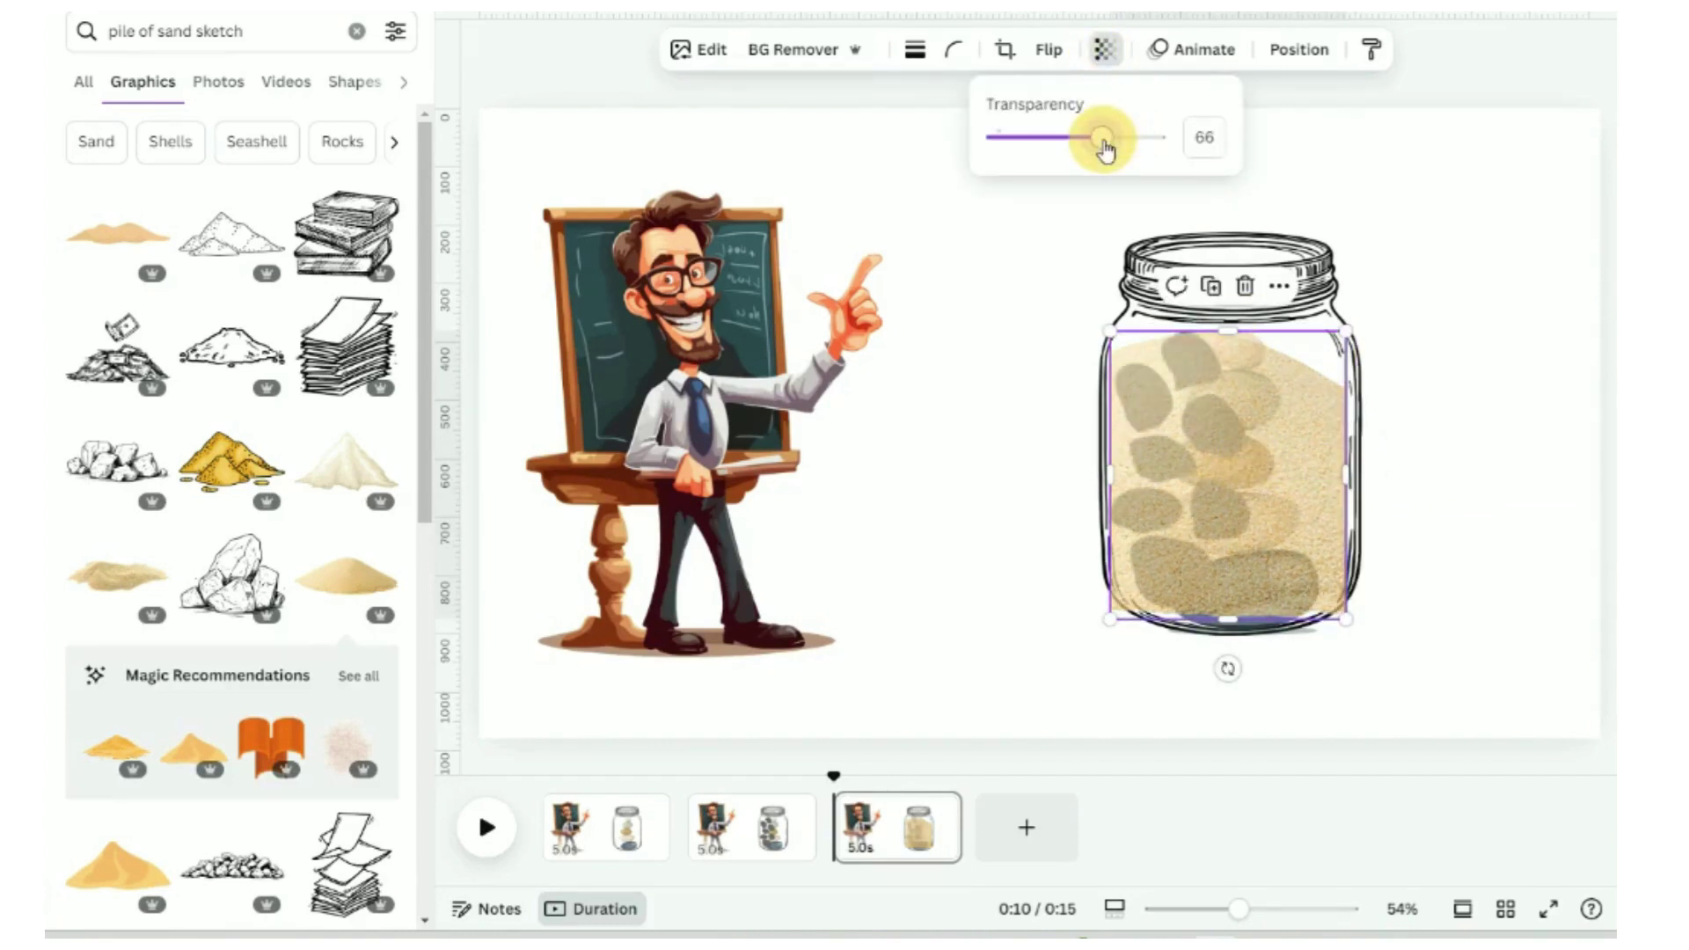
{"action": "left_click", "coordinate": [1244, 520]}
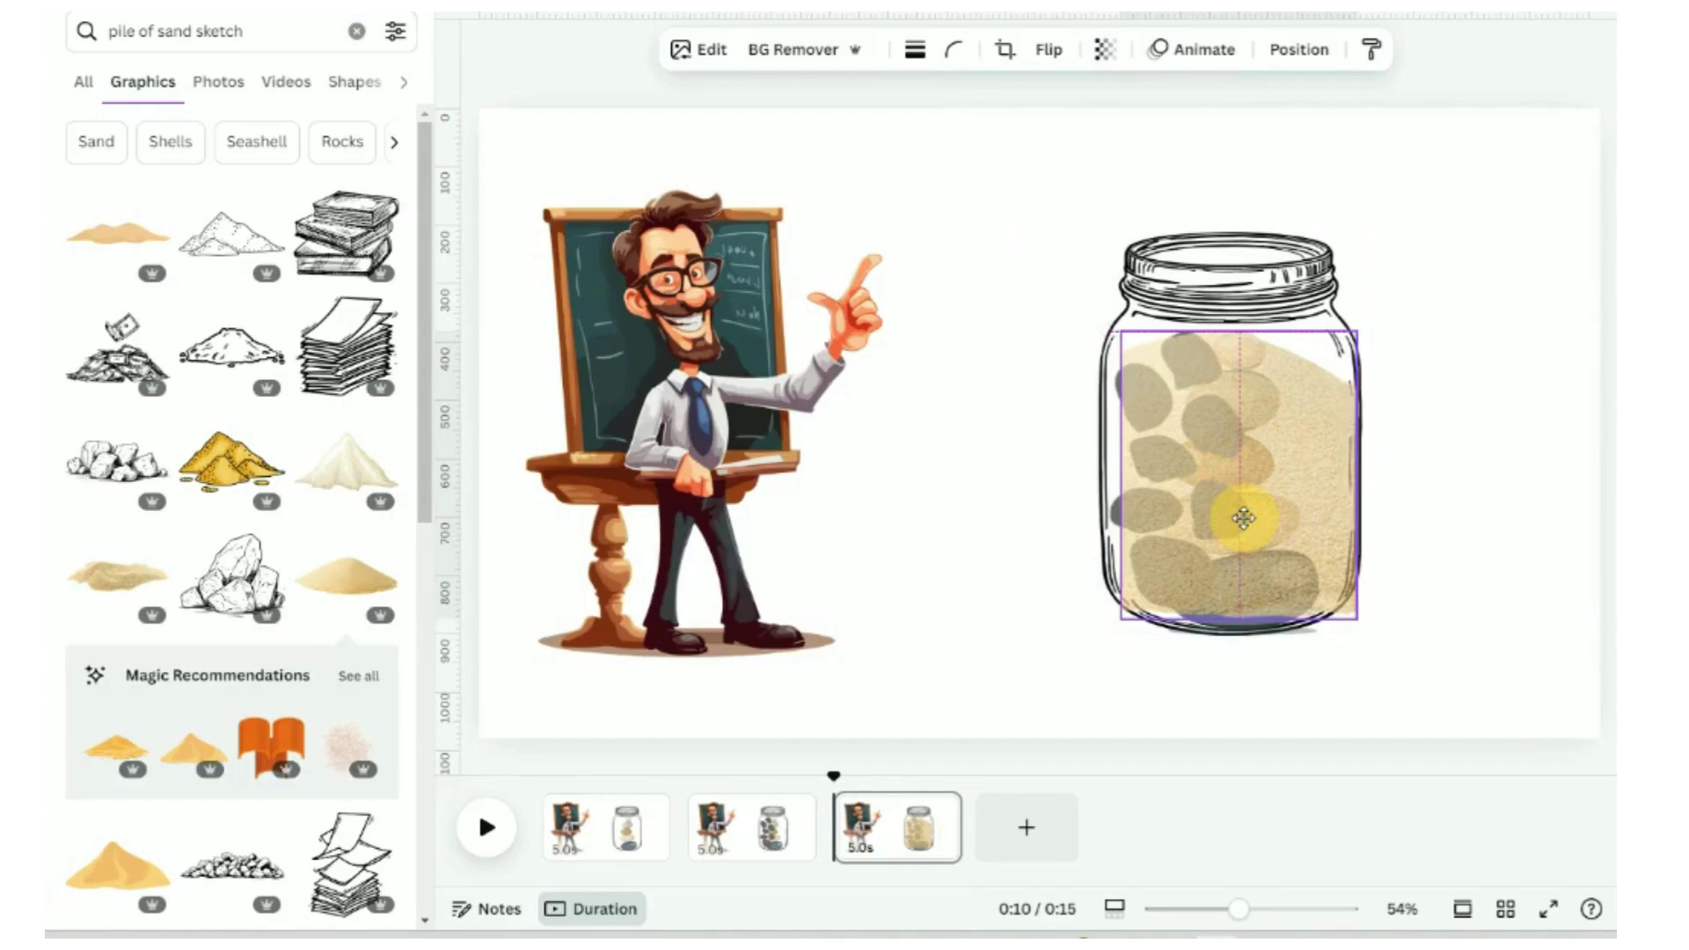
{"action": "left_click_drag", "start_coordinate": [1349, 623], "coordinate": [1335, 610]}
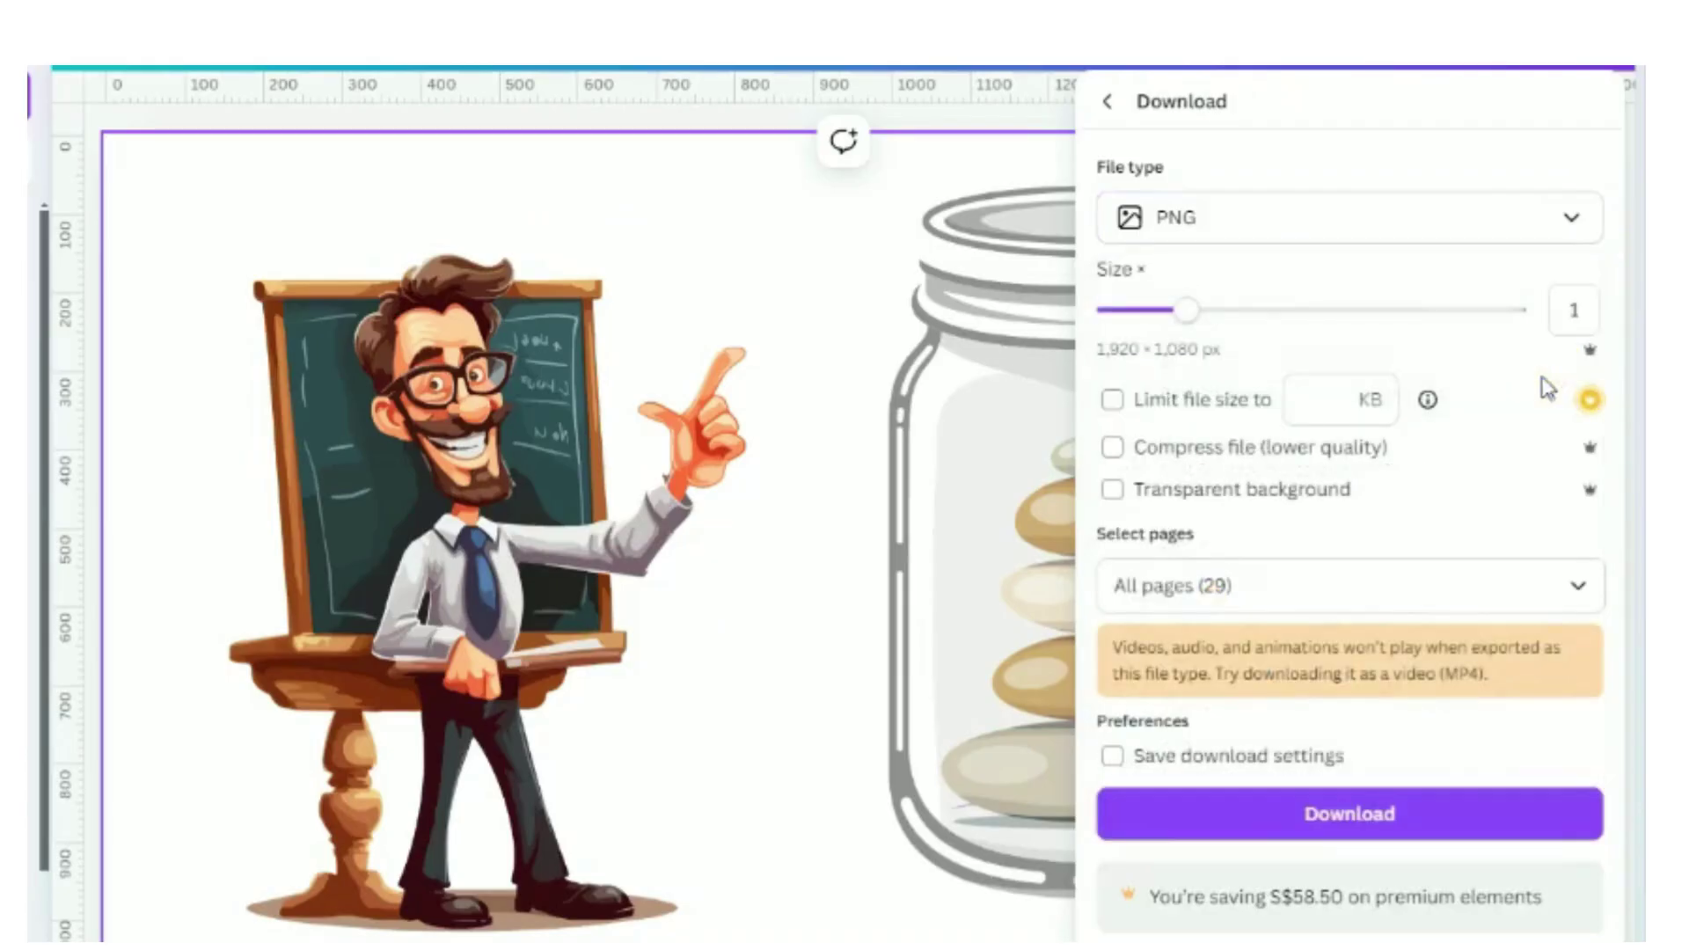
Download all 29 pages as 1920 × 1080 PNG images
{"action": "left_click", "coordinate": [1399, 817]}
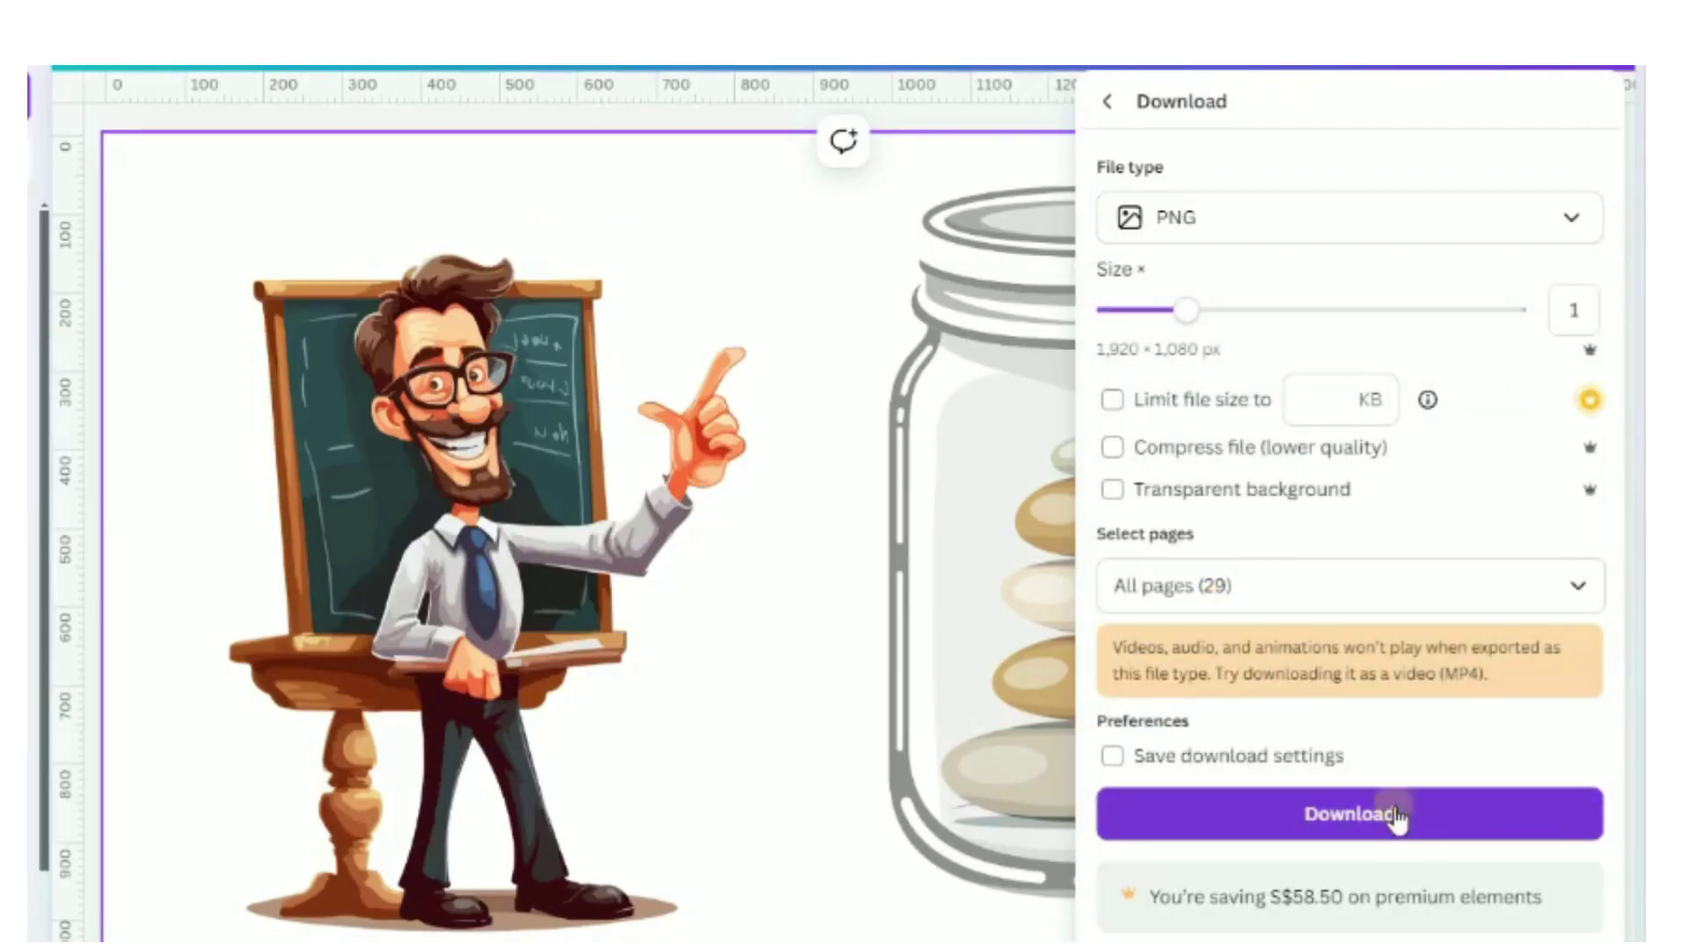
{"action": "left_click", "coordinate": [1399, 816]}
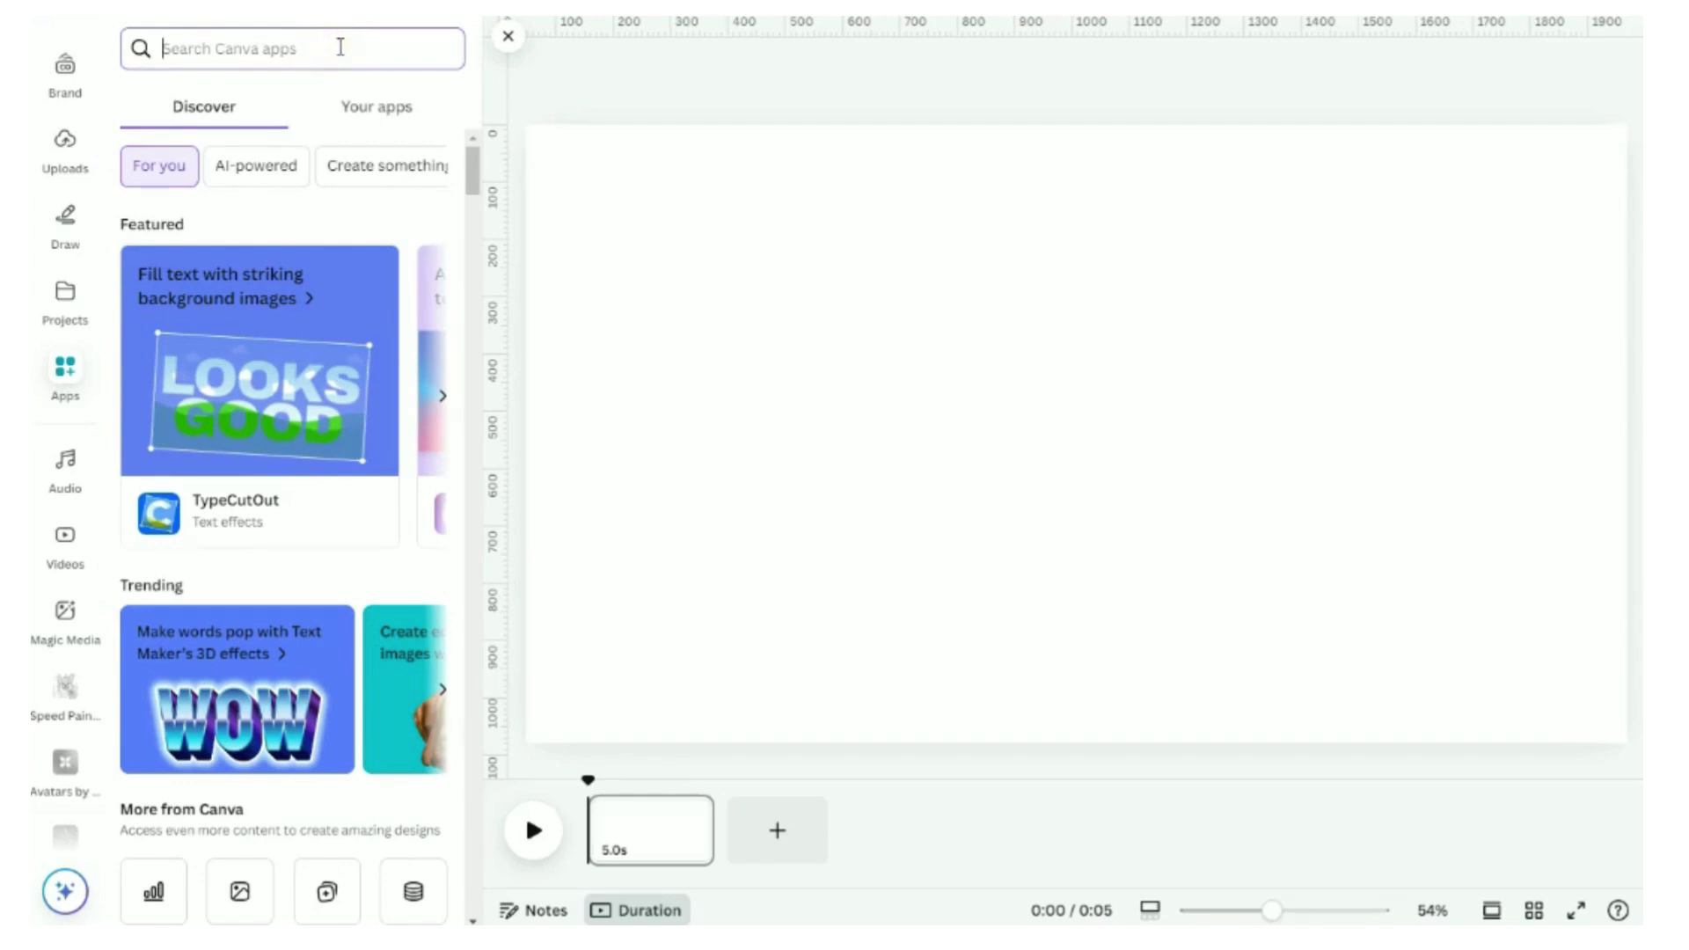
Open the Speed Painter app and load the image 15.png
{"action": "type", "text": "speed"}
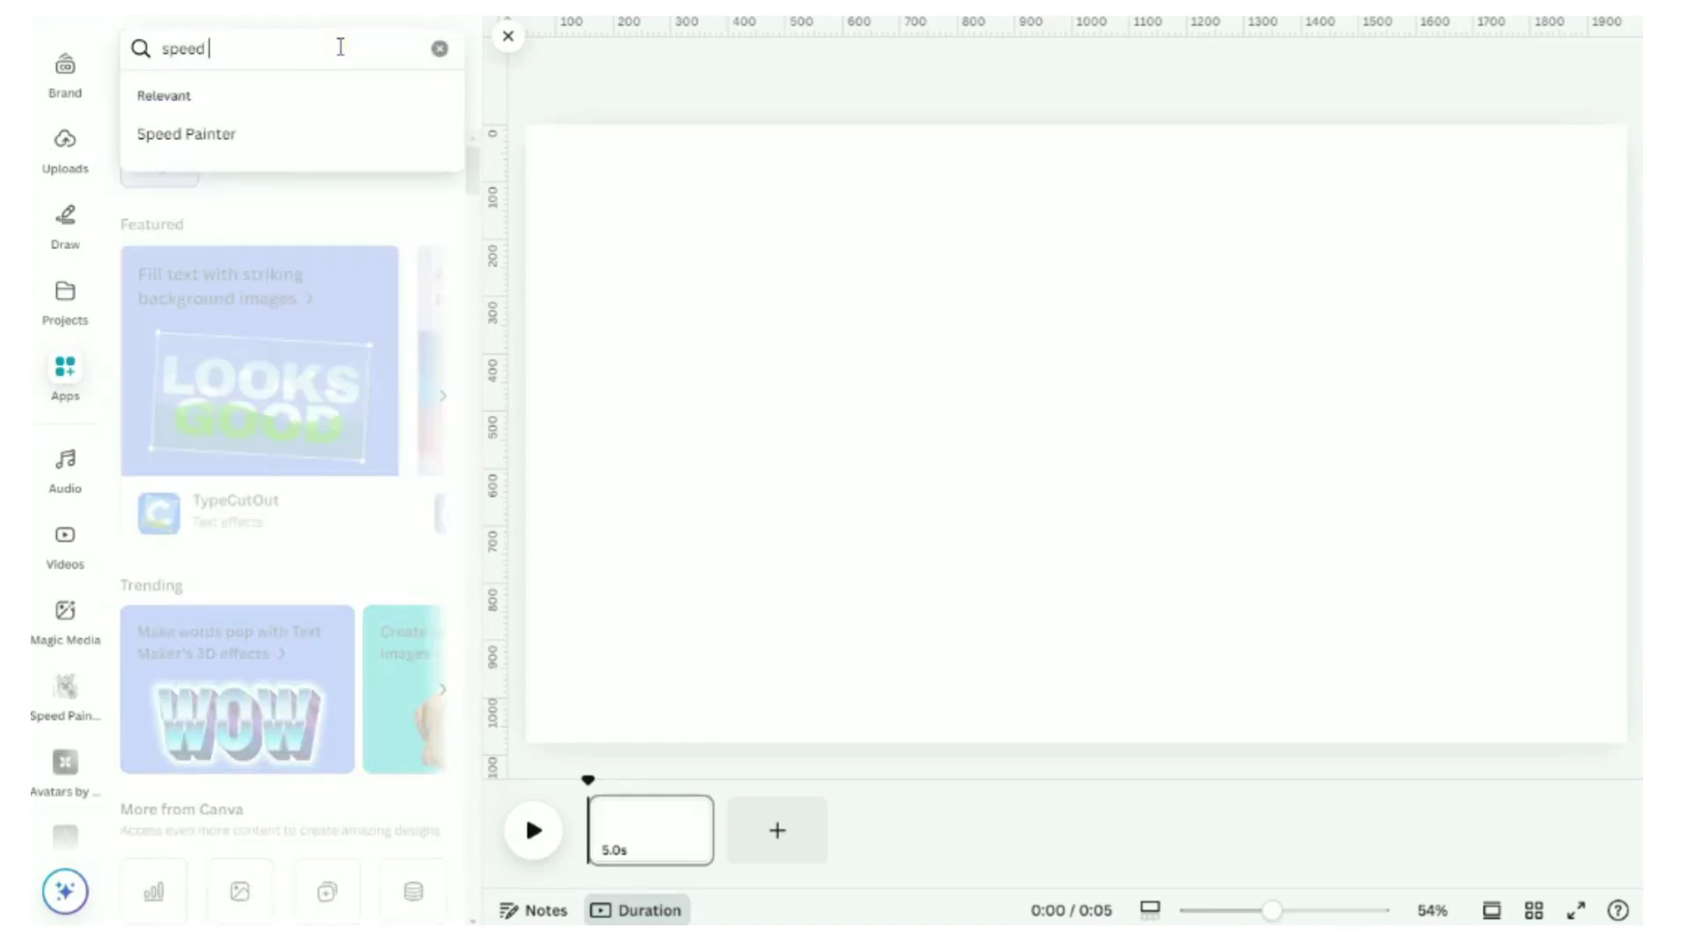
{"action": "type", "text": " painter"}
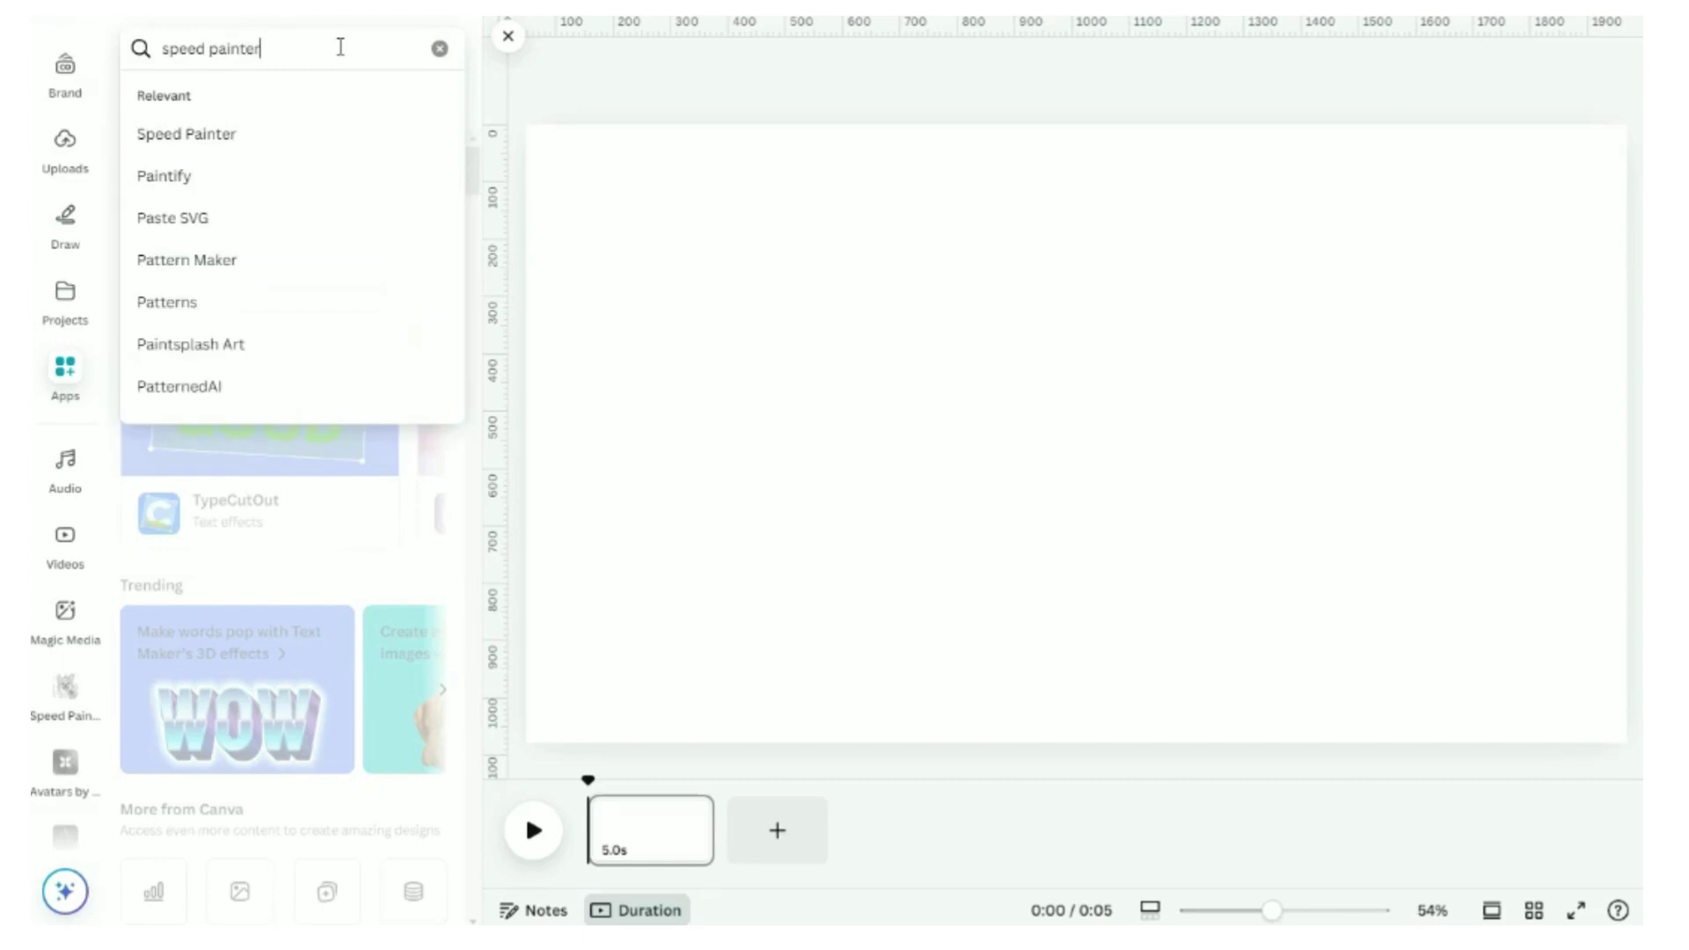
{"action": "key", "text": "Return"}
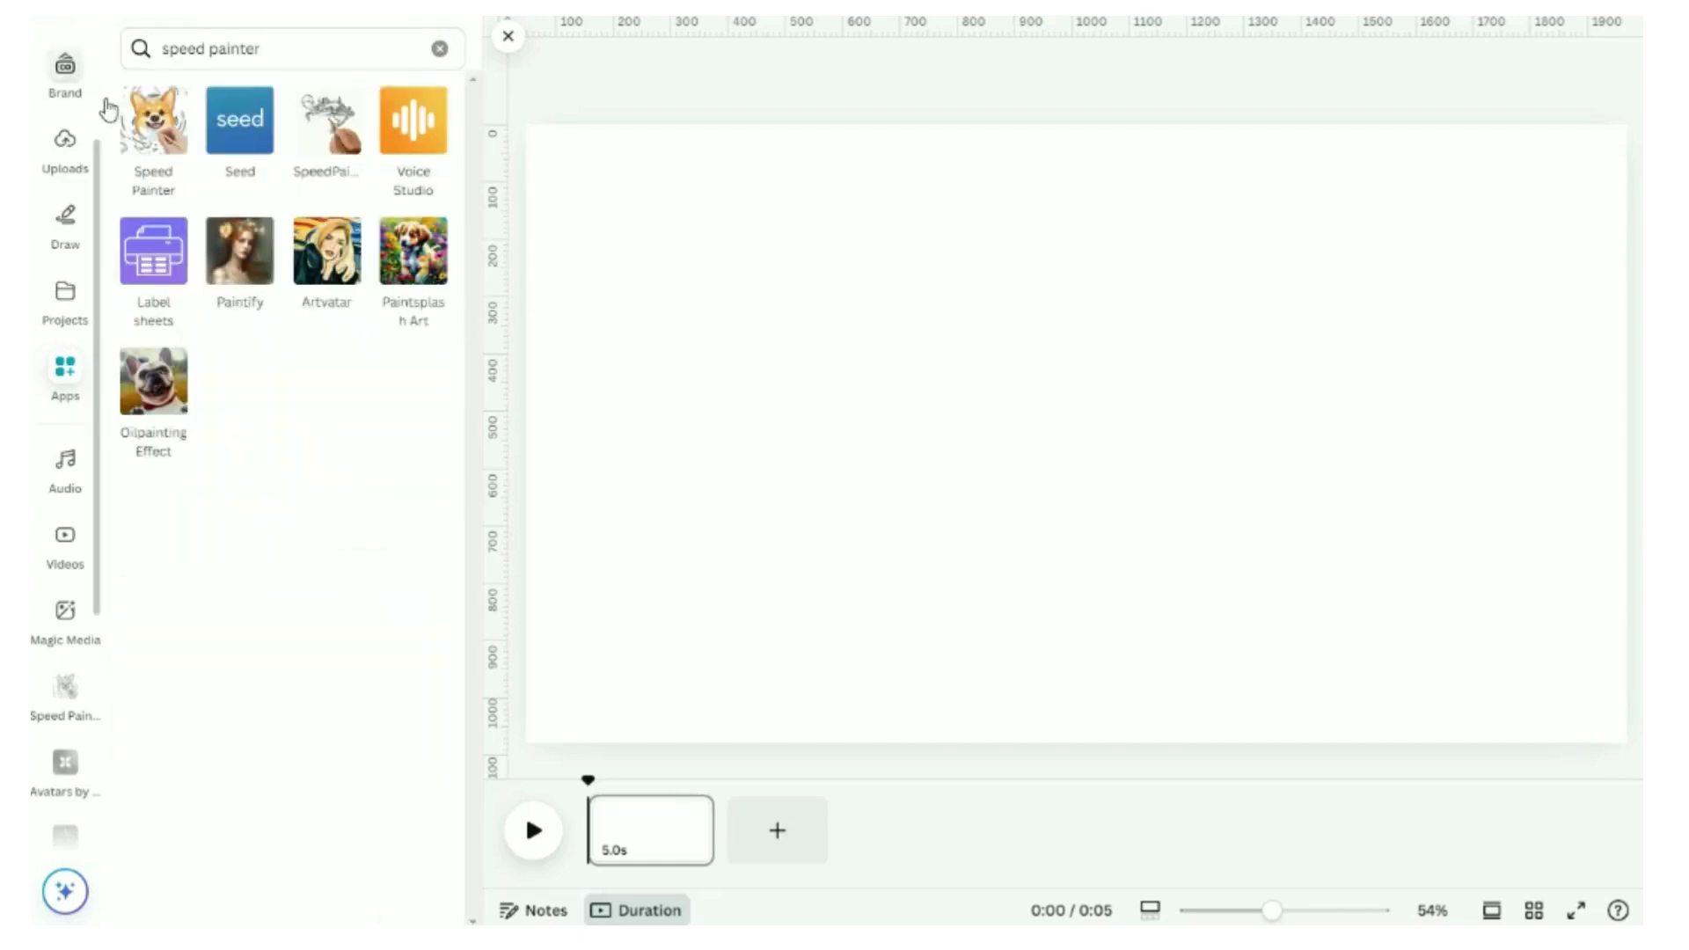
{"action": "left_click", "coordinate": [156, 121]}
{"action": "left_click", "coordinate": [306, 212]}
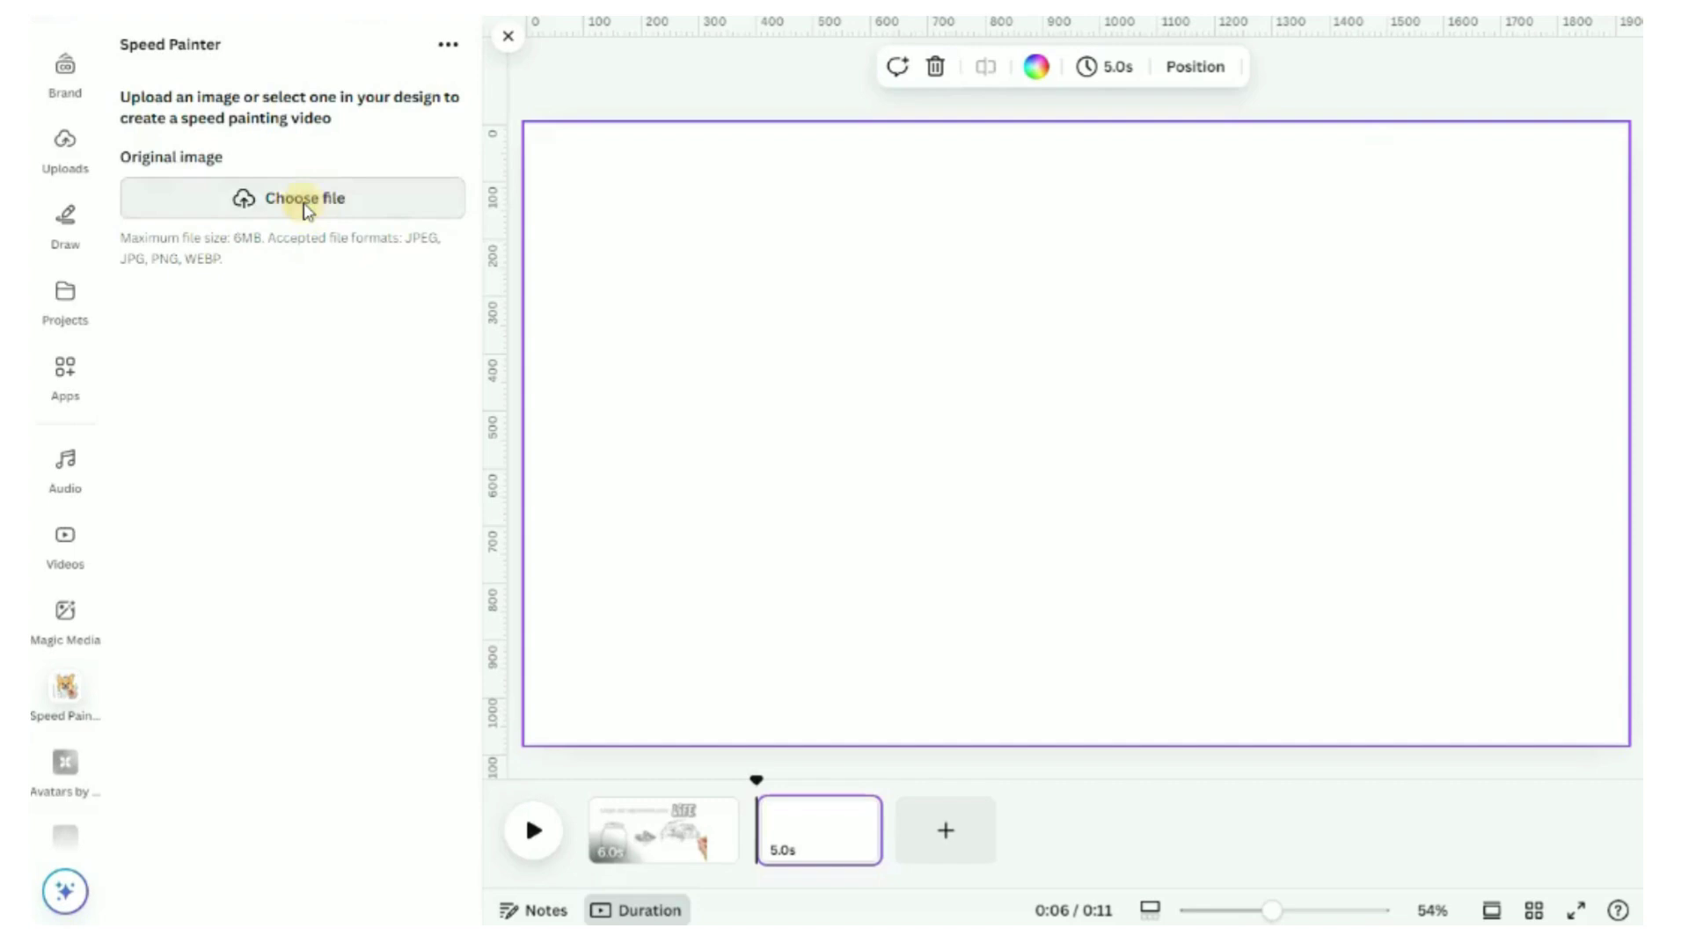
{"action": "type", "text": "15"}
{"action": "left_click", "coordinate": [1239, 409]}
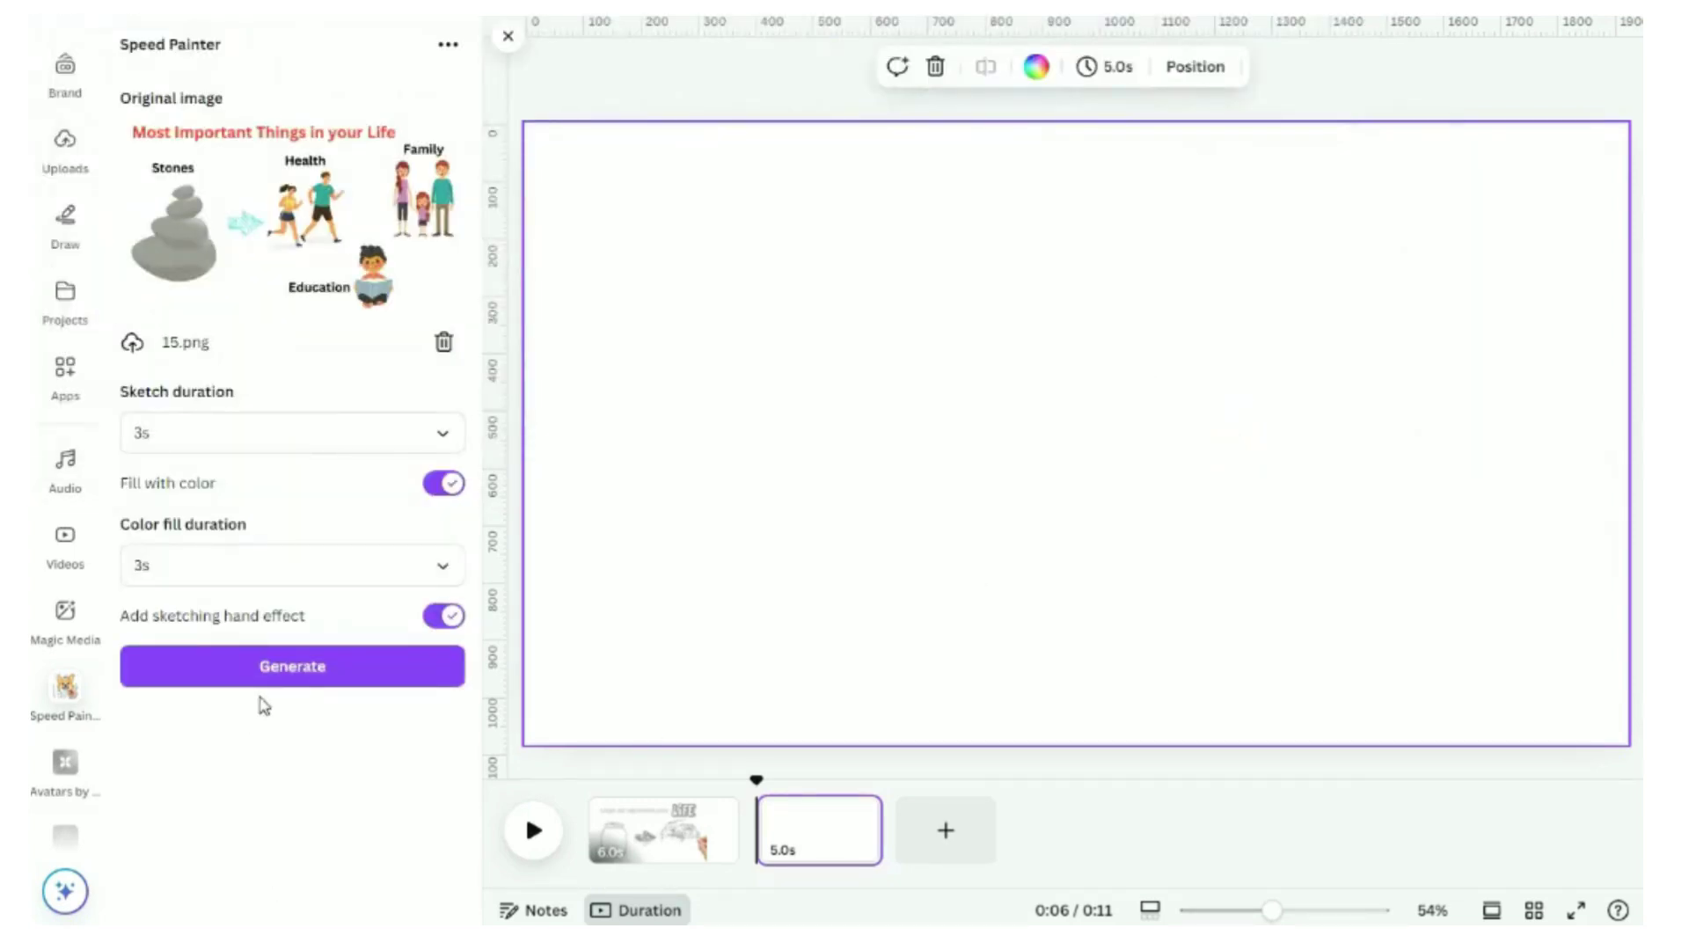
Set both sketch duration and colour fill duration to 5s
{"action": "left_click", "coordinate": [446, 436]}
{"action": "left_click", "coordinate": [291, 582]}
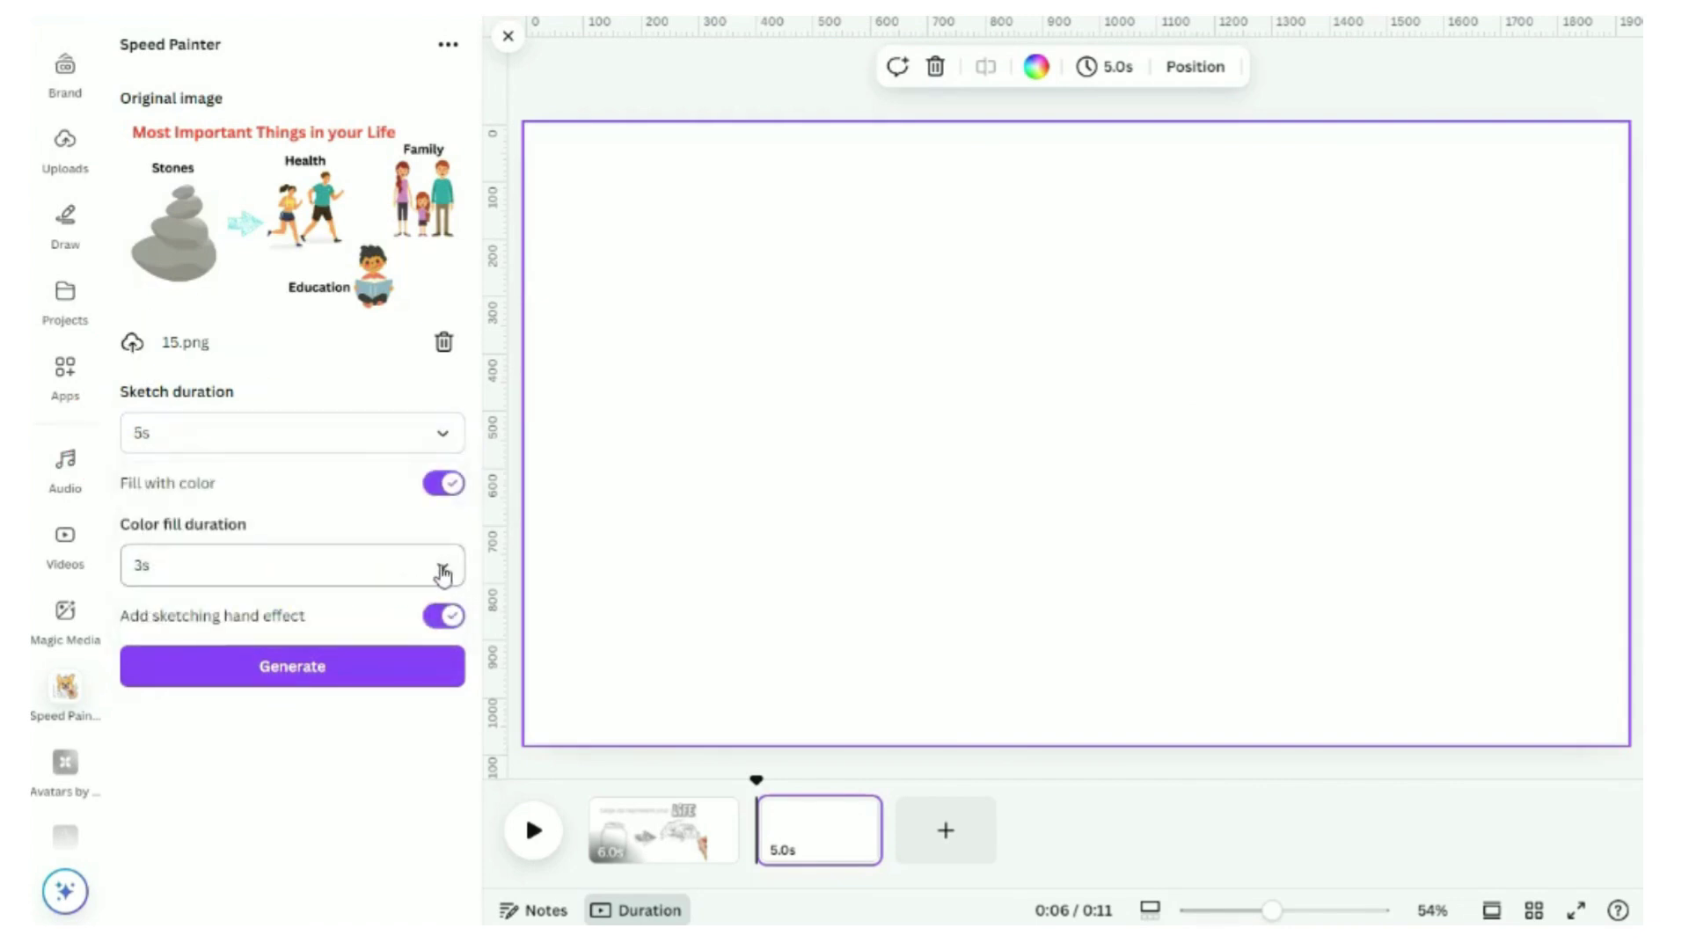
{"action": "left_click", "coordinate": [444, 574]}
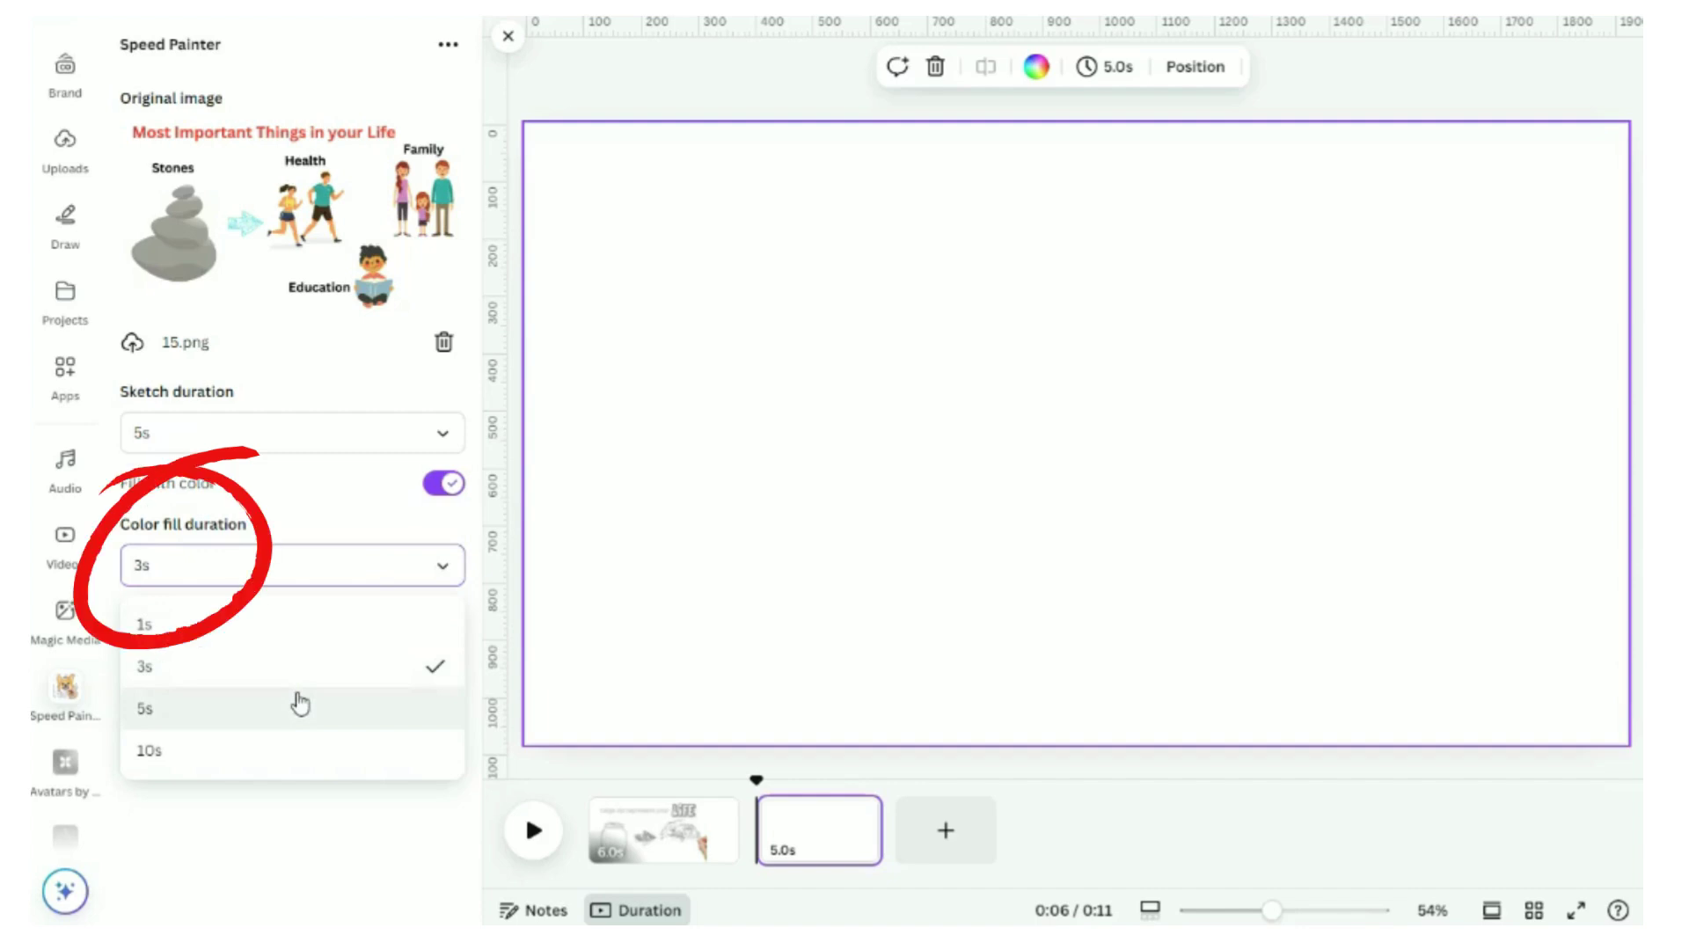
{"action": "left_click", "coordinate": [296, 704]}
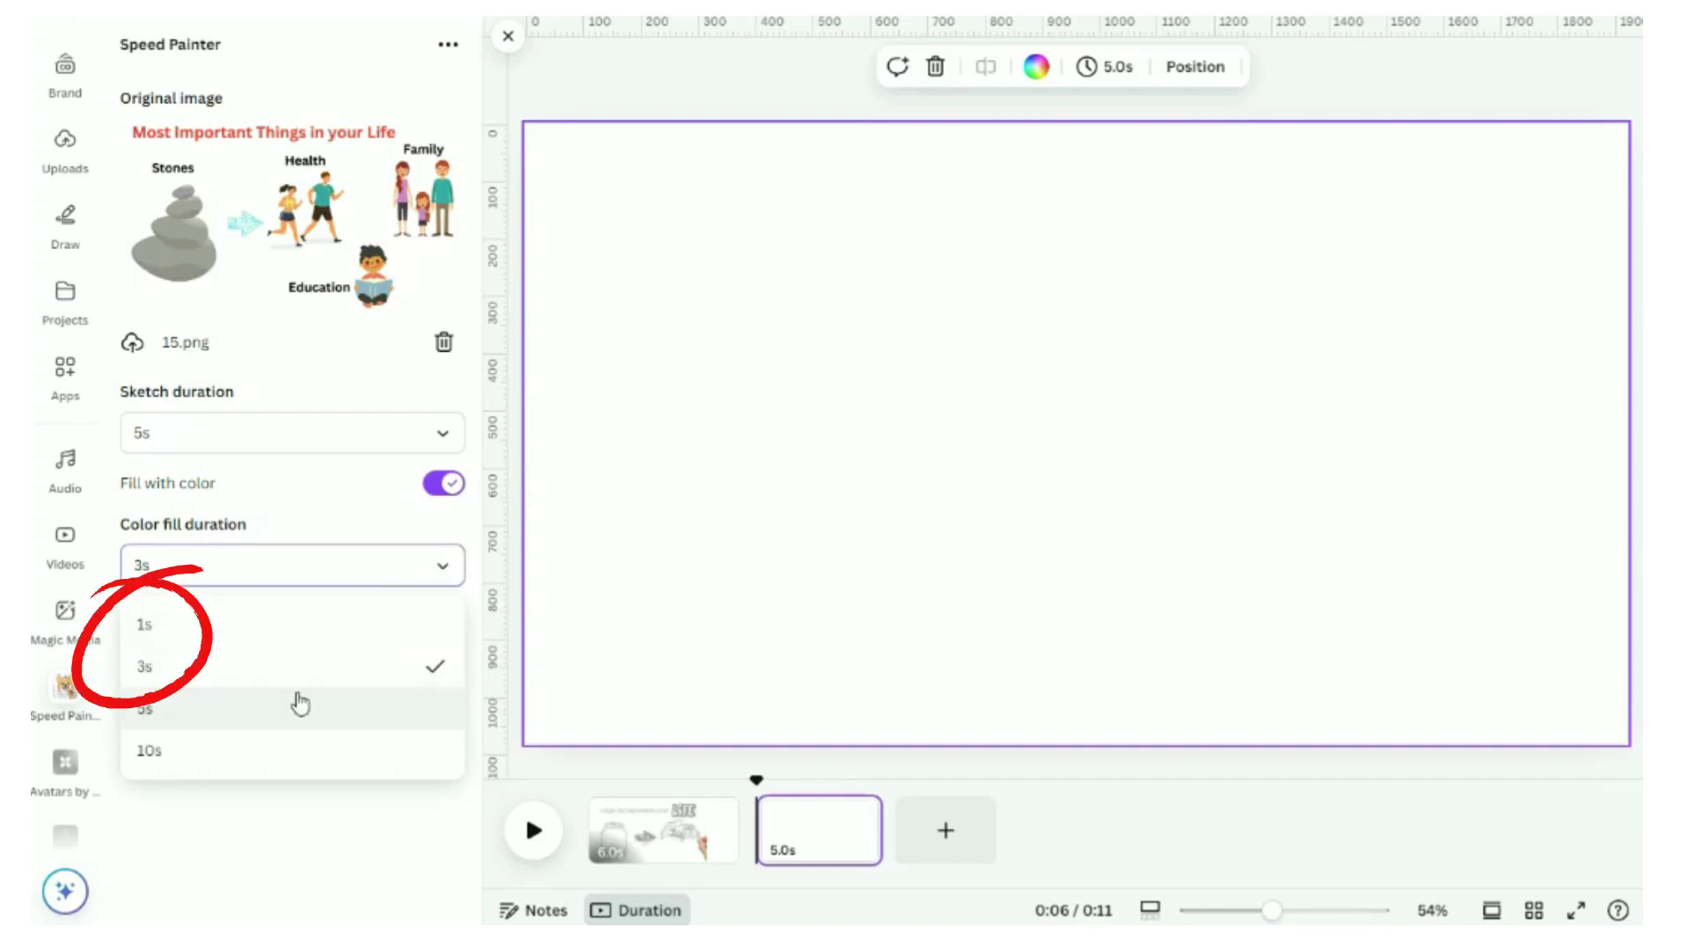
{"action": "left_click", "coordinate": [296, 691]}
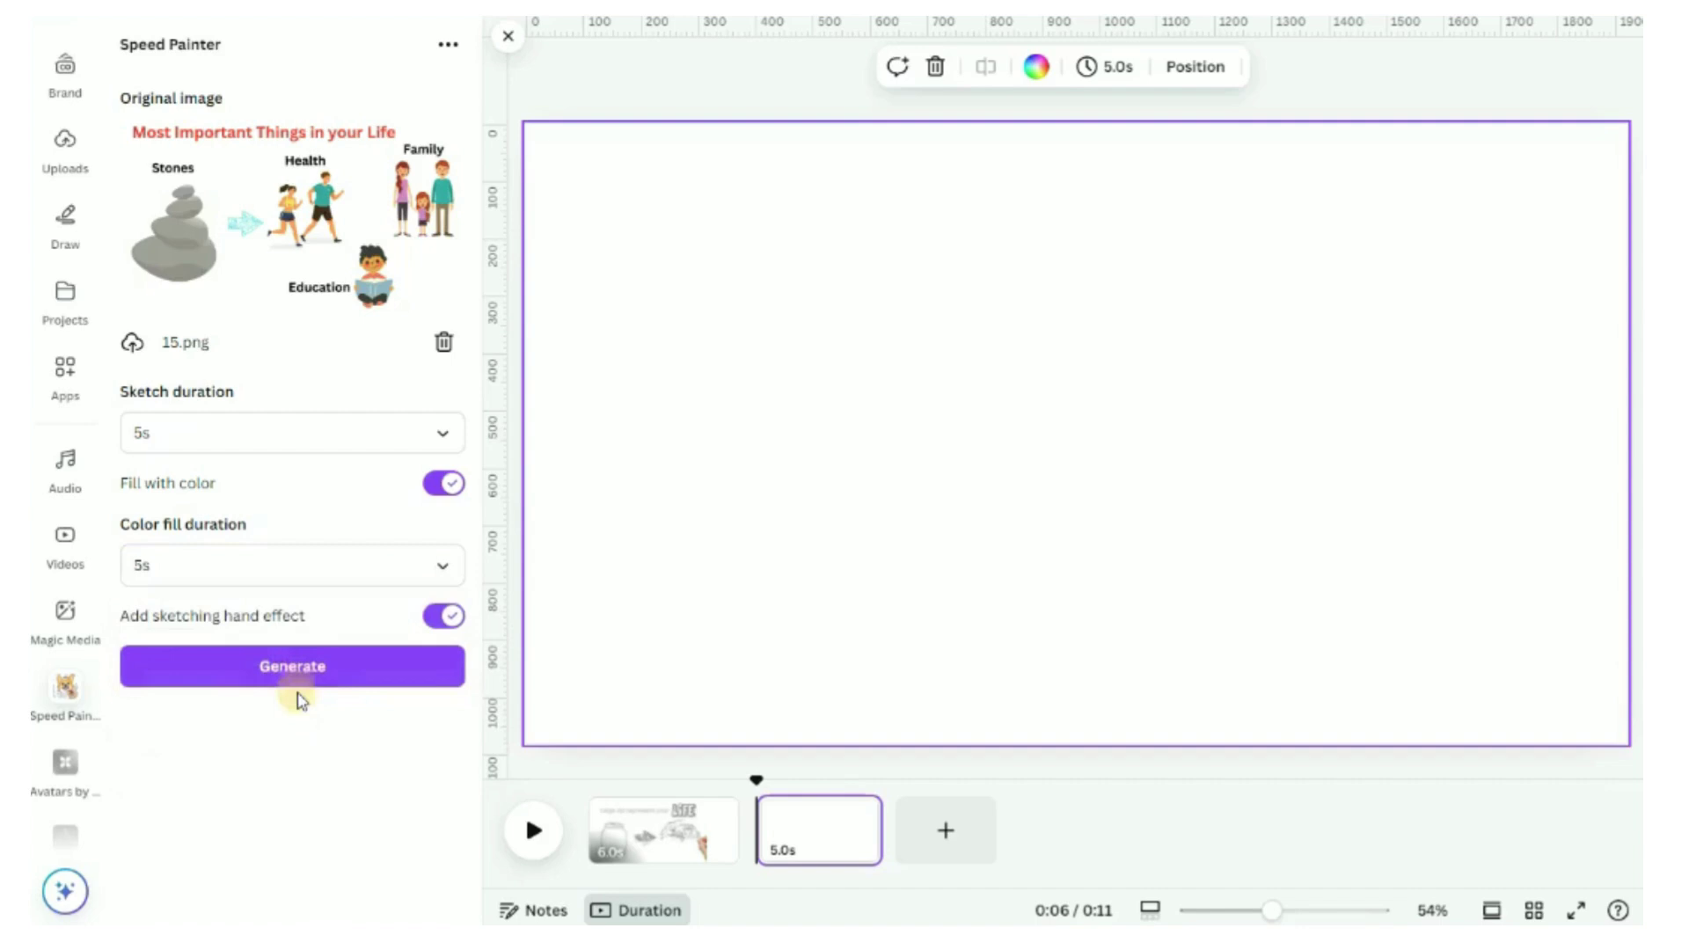
Generate the 15.png sketch video, set it as the second page's background, and add a blank page
{"action": "left_click", "coordinate": [287, 676]}
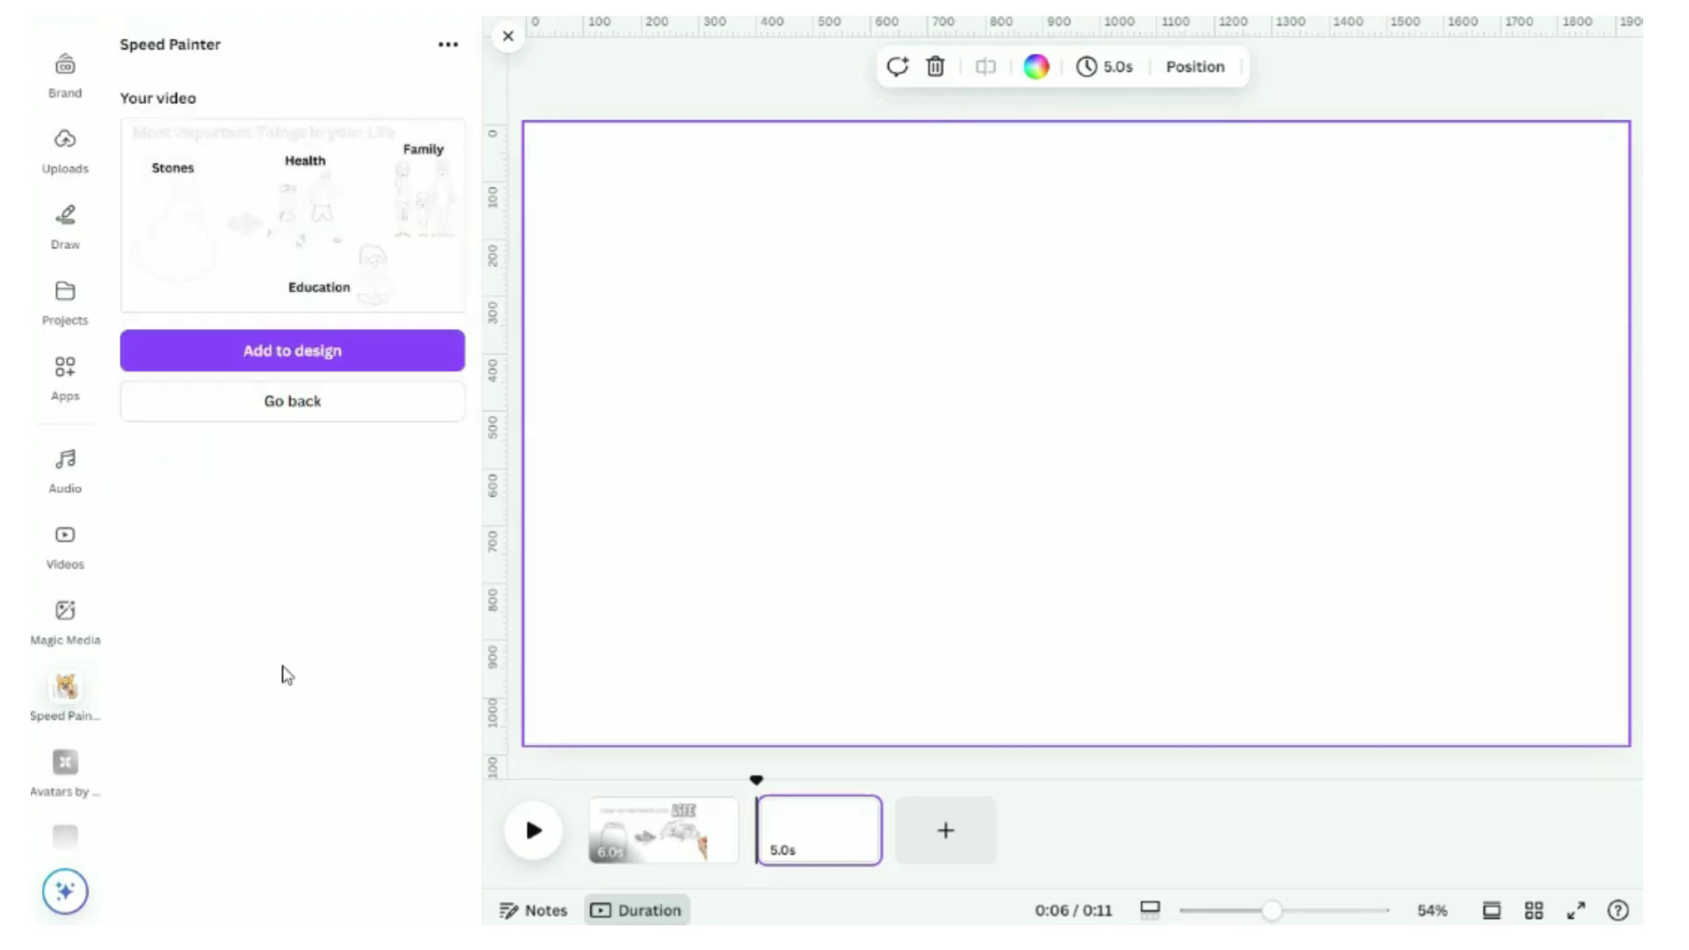
{"action": "left_click", "coordinate": [301, 356]}
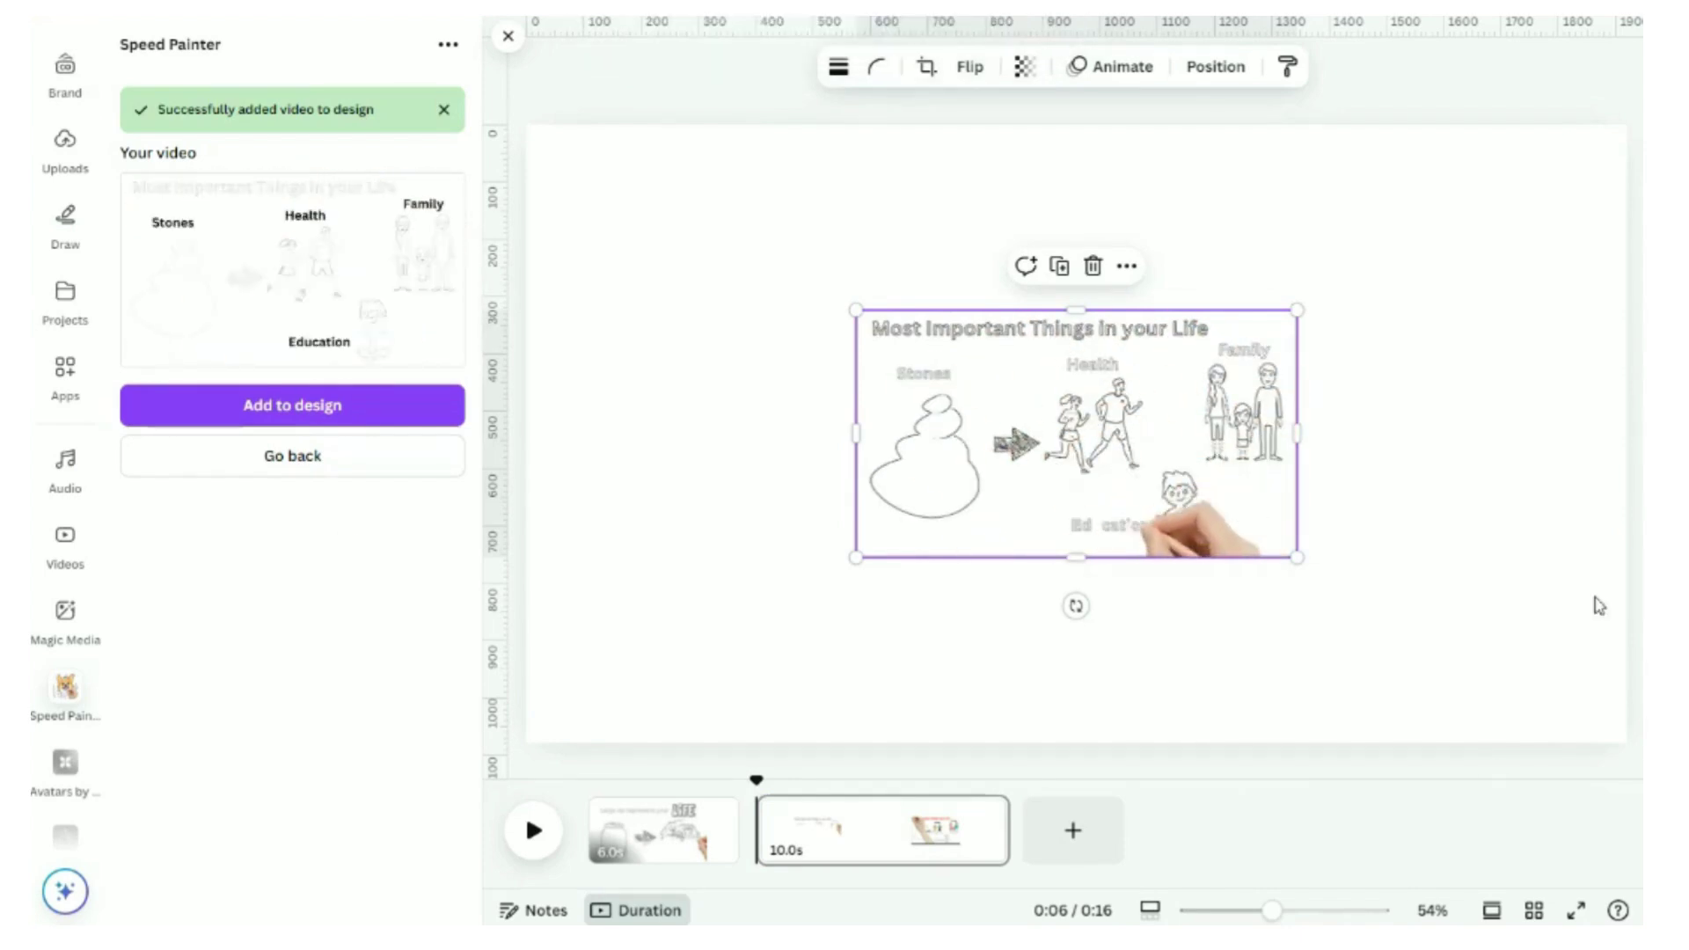
{"action": "left_click", "coordinate": [1088, 510]}
{"action": "right_click", "coordinate": [1088, 510]}
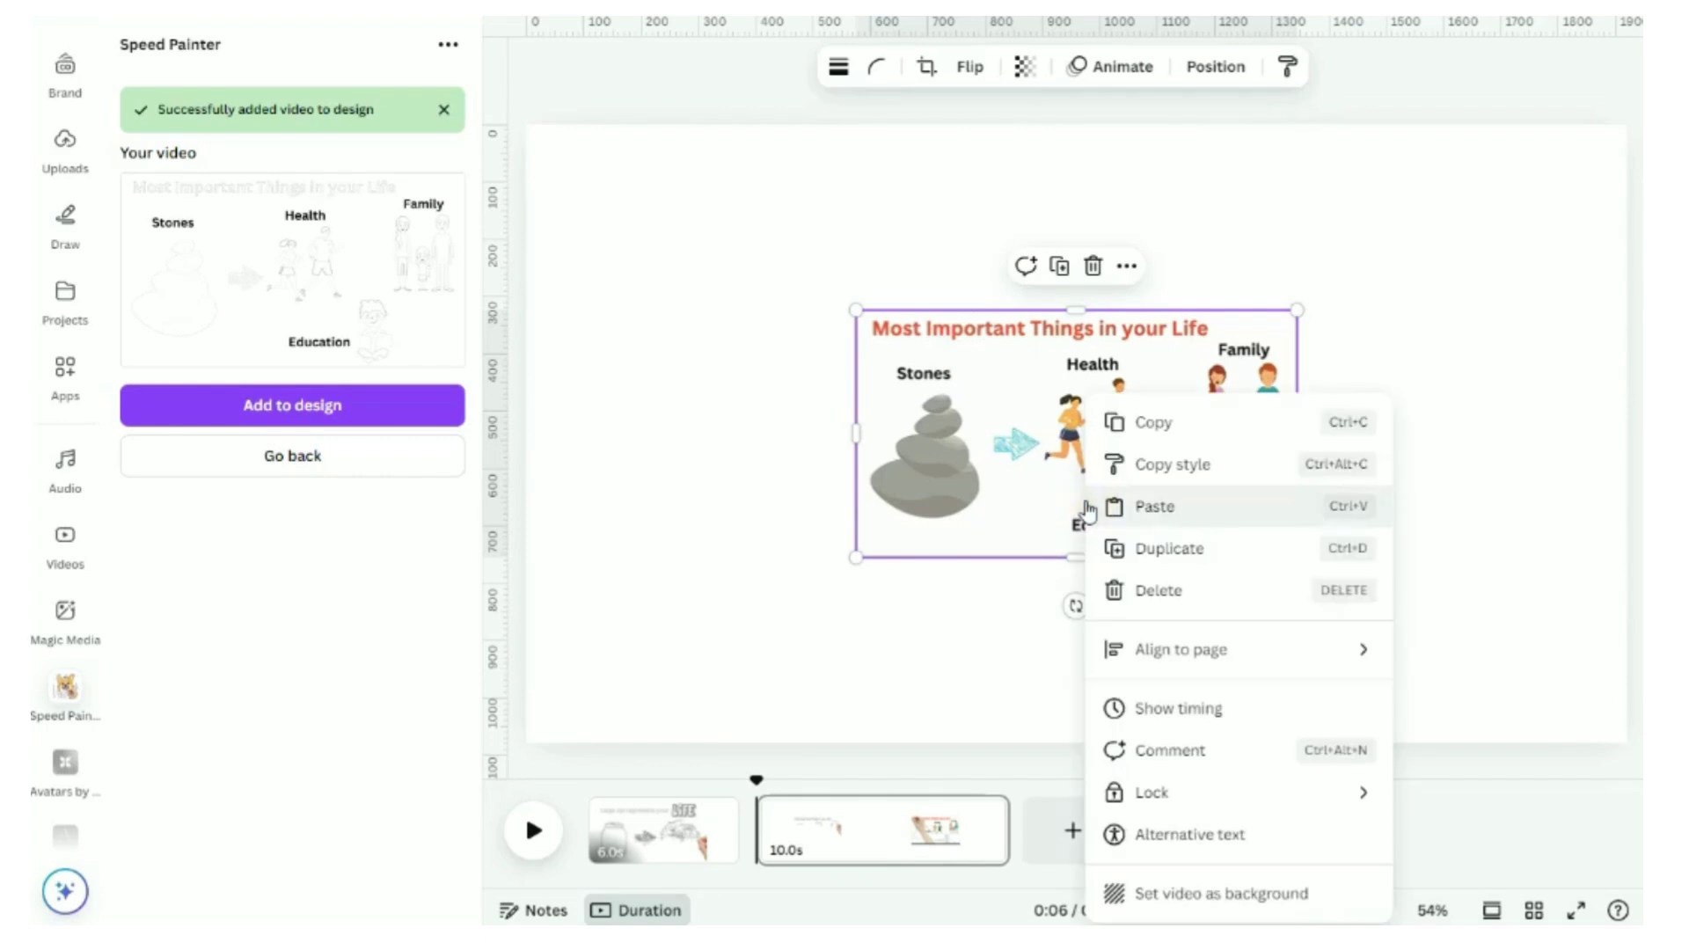
{"action": "left_click", "coordinate": [1241, 894]}
{"action": "left_click", "coordinate": [1071, 829]}
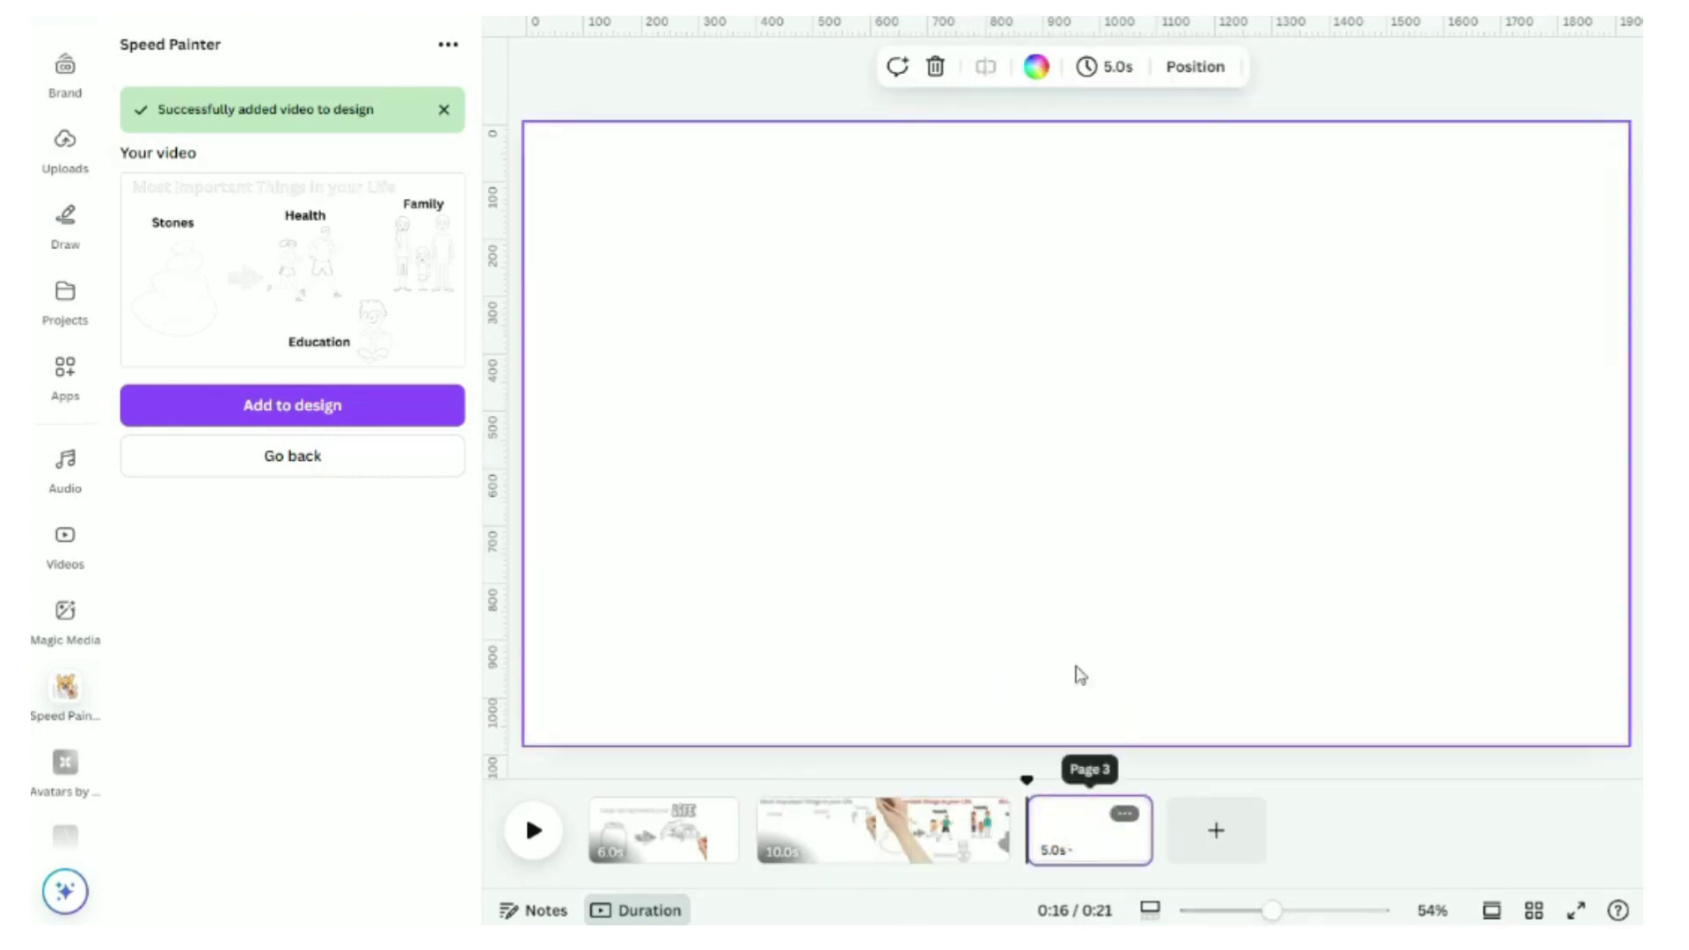
Replace 15.png with 16.png in Speed Painter, keep a 5s sketch duration, and generate
{"action": "left_click", "coordinate": [291, 455]}
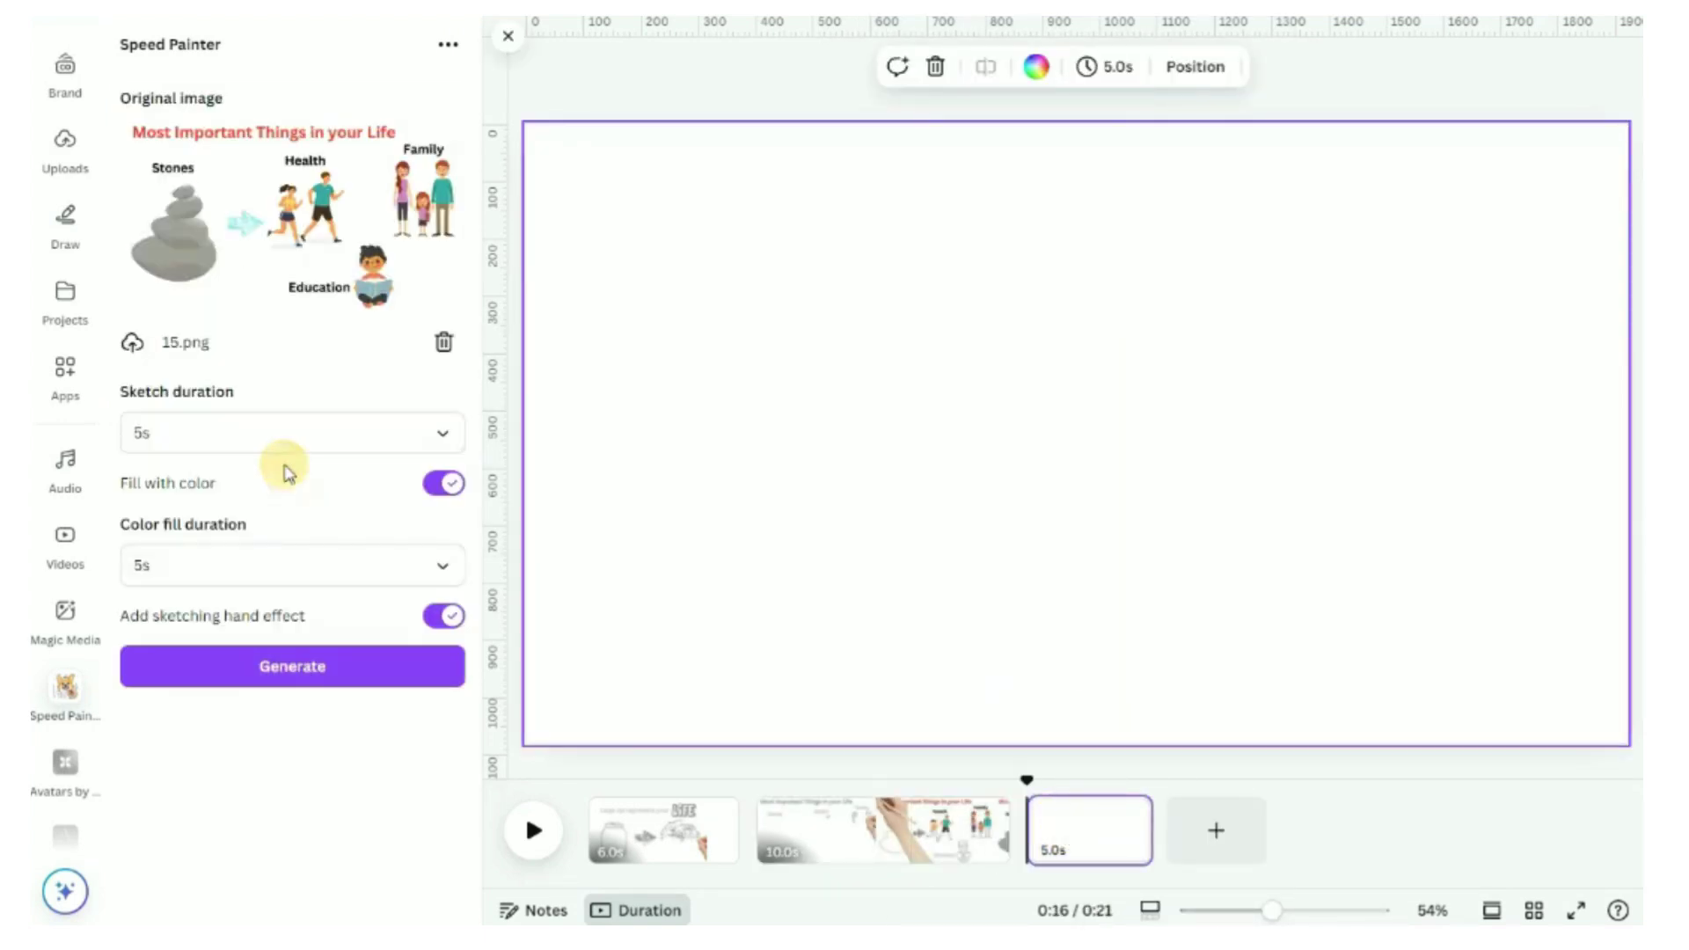
{"action": "left_click", "coordinate": [441, 345]}
{"action": "left_click", "coordinate": [343, 209]}
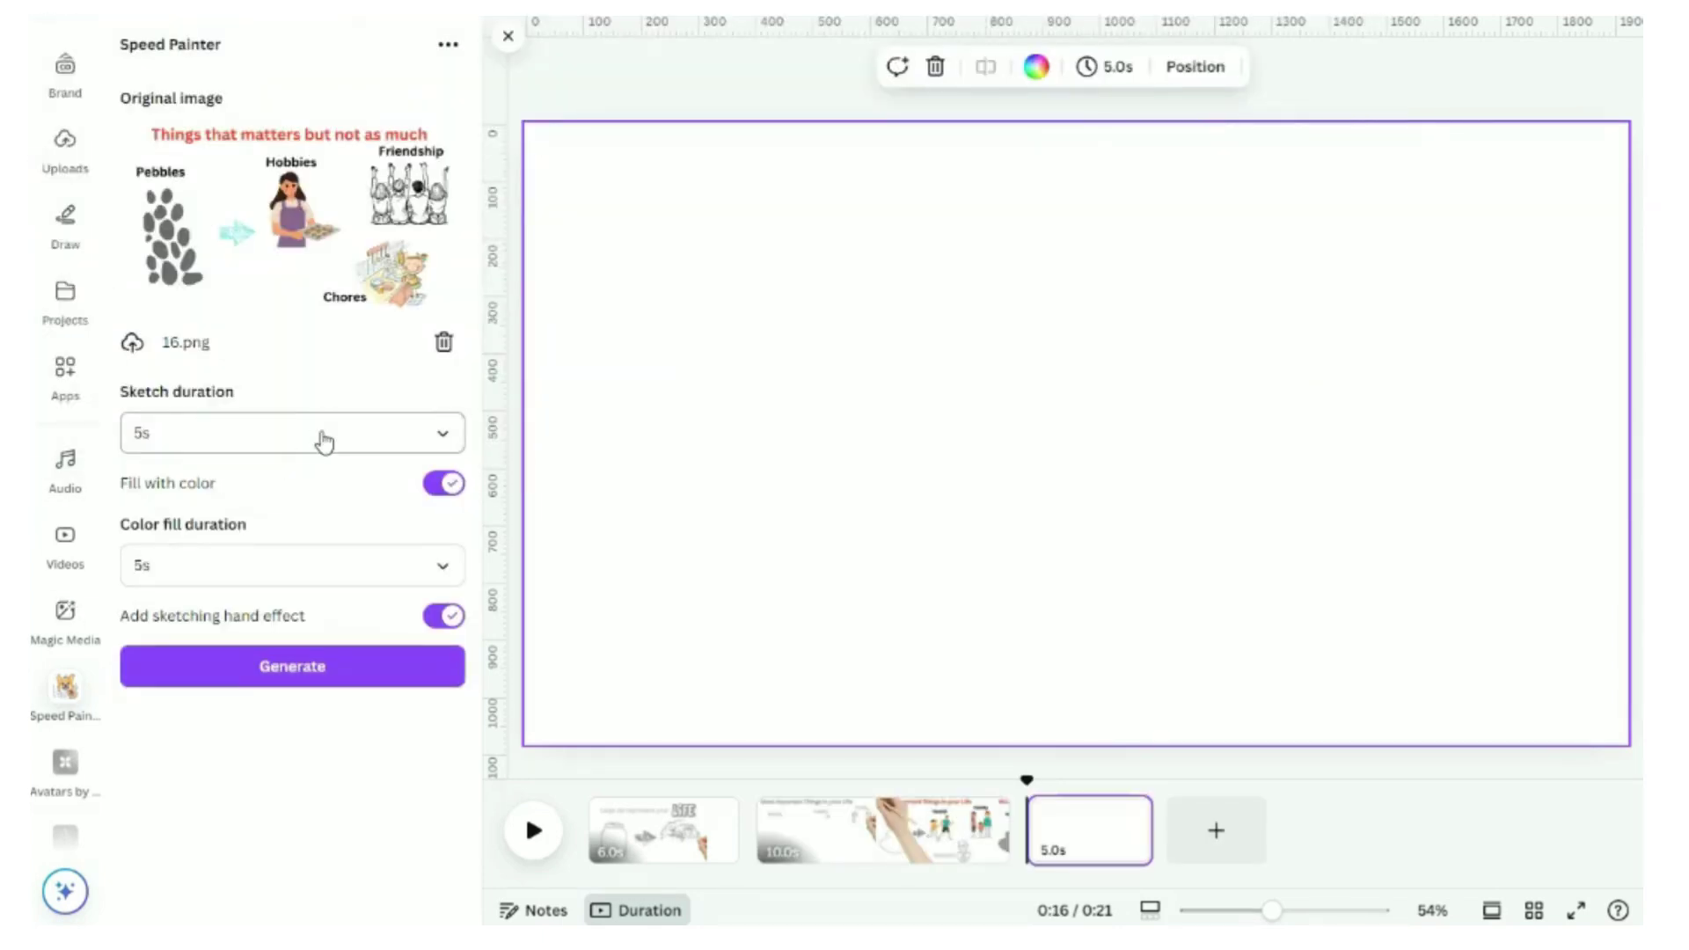
{"action": "left_click", "coordinate": [322, 436]}
{"action": "left_click", "coordinate": [234, 577]}
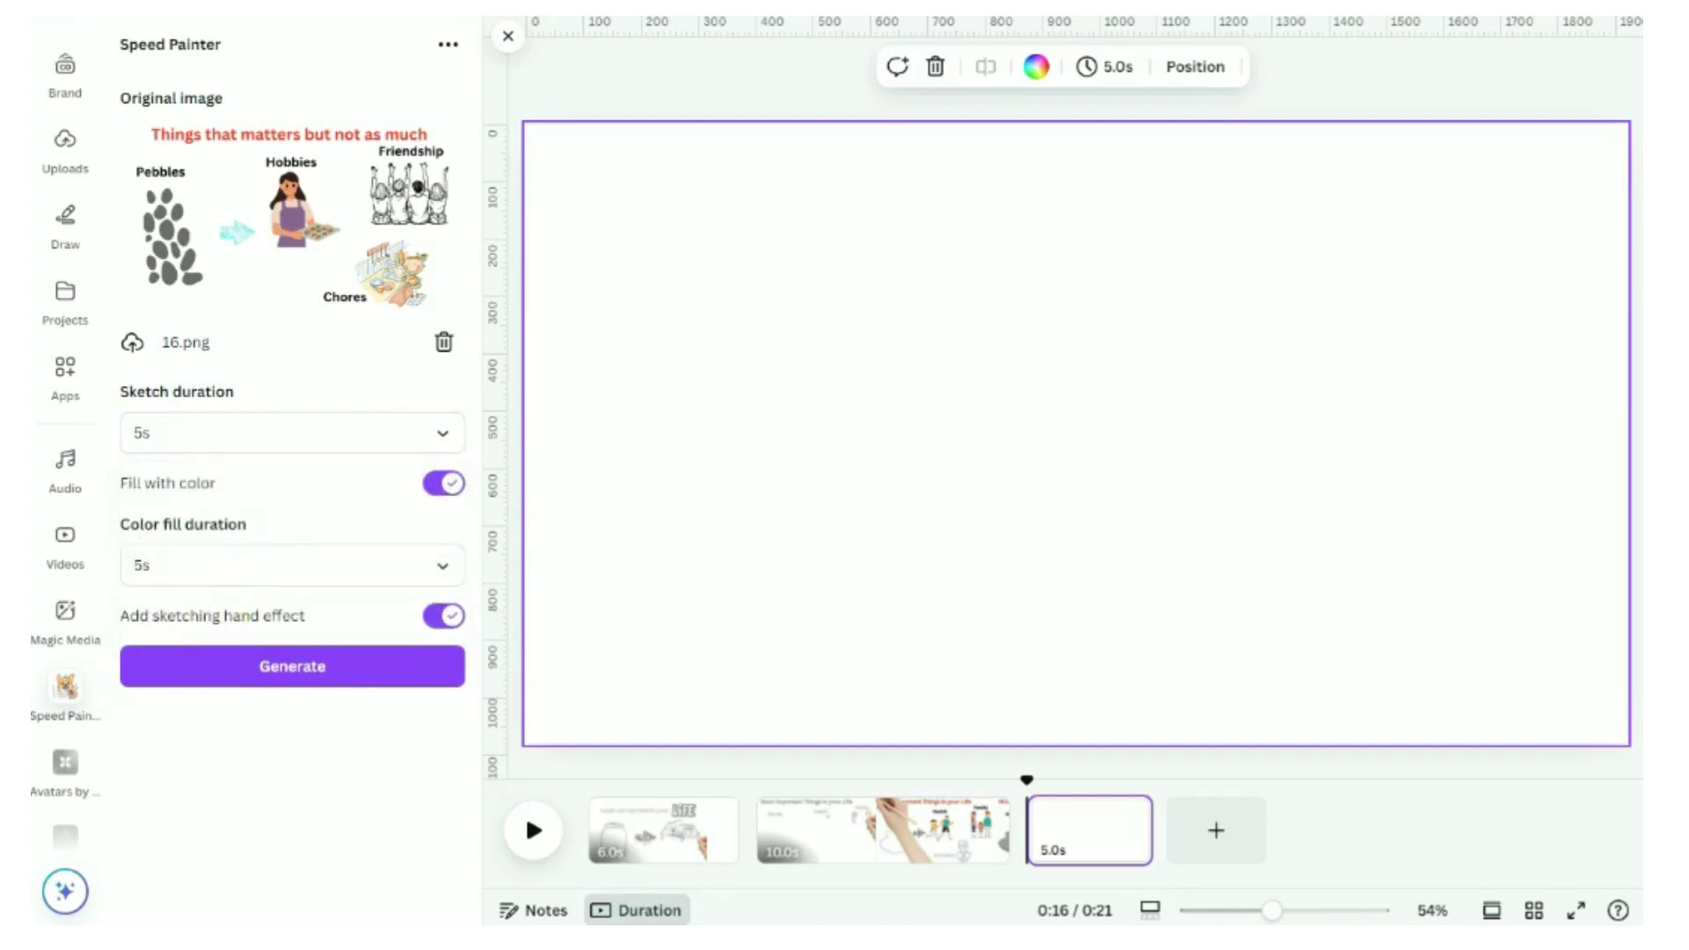
{"action": "left_click", "coordinate": [282, 672]}
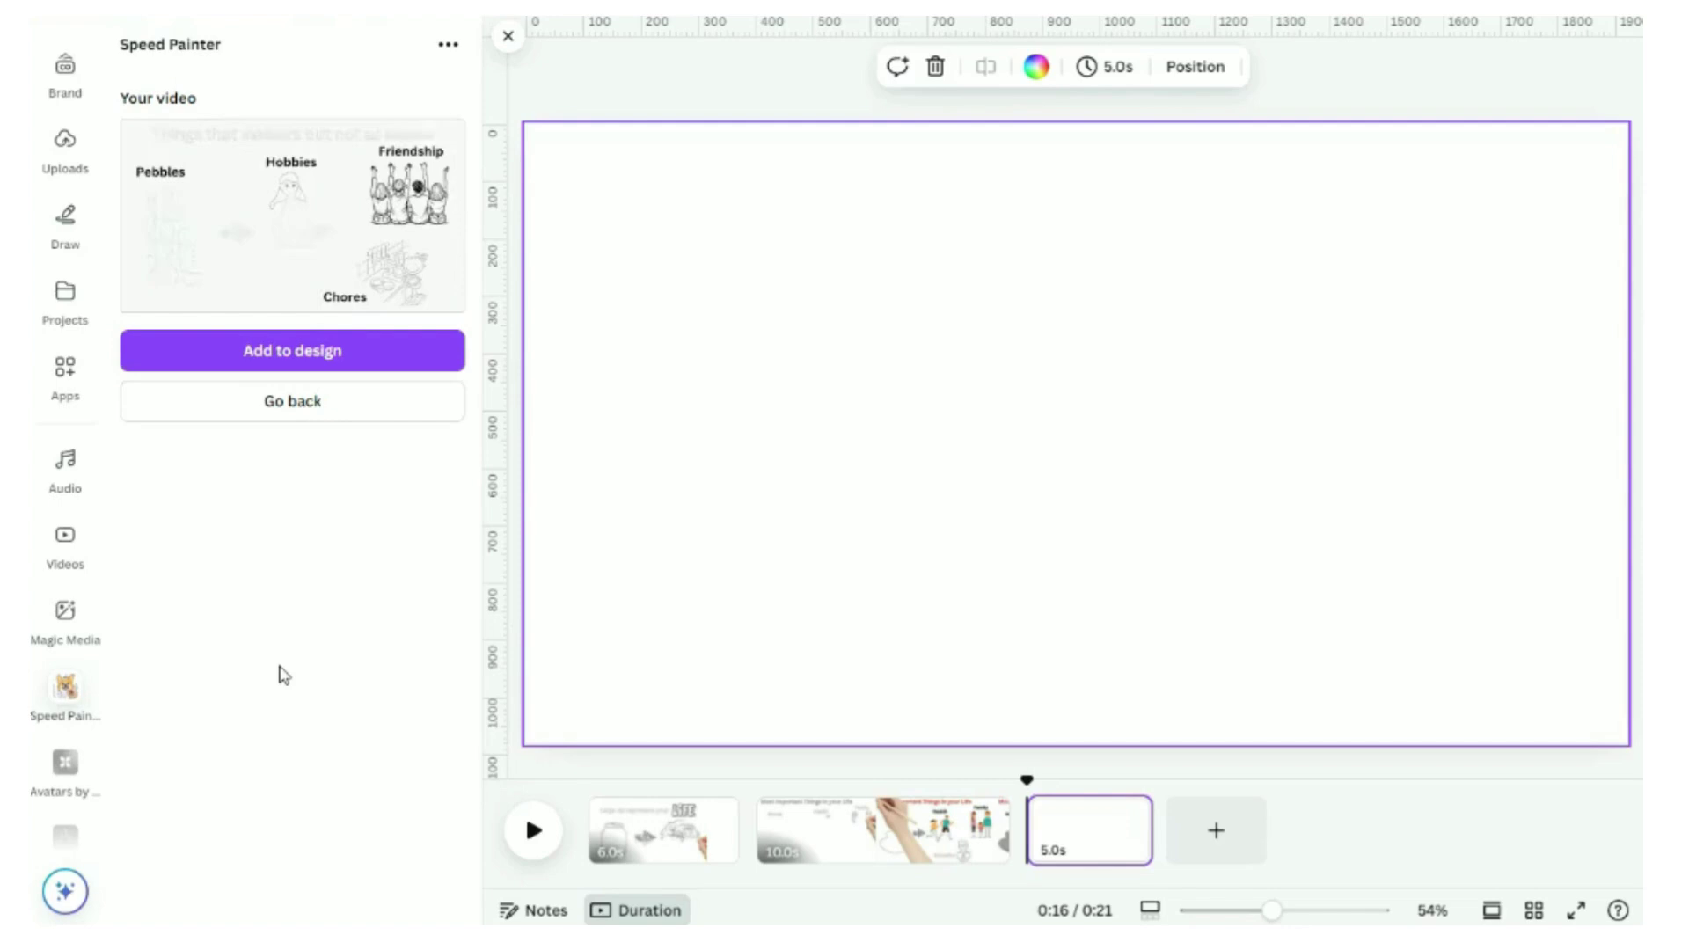
Add the 16.png sketch video and set it as the third page's background
{"action": "left_click", "coordinate": [287, 350]}
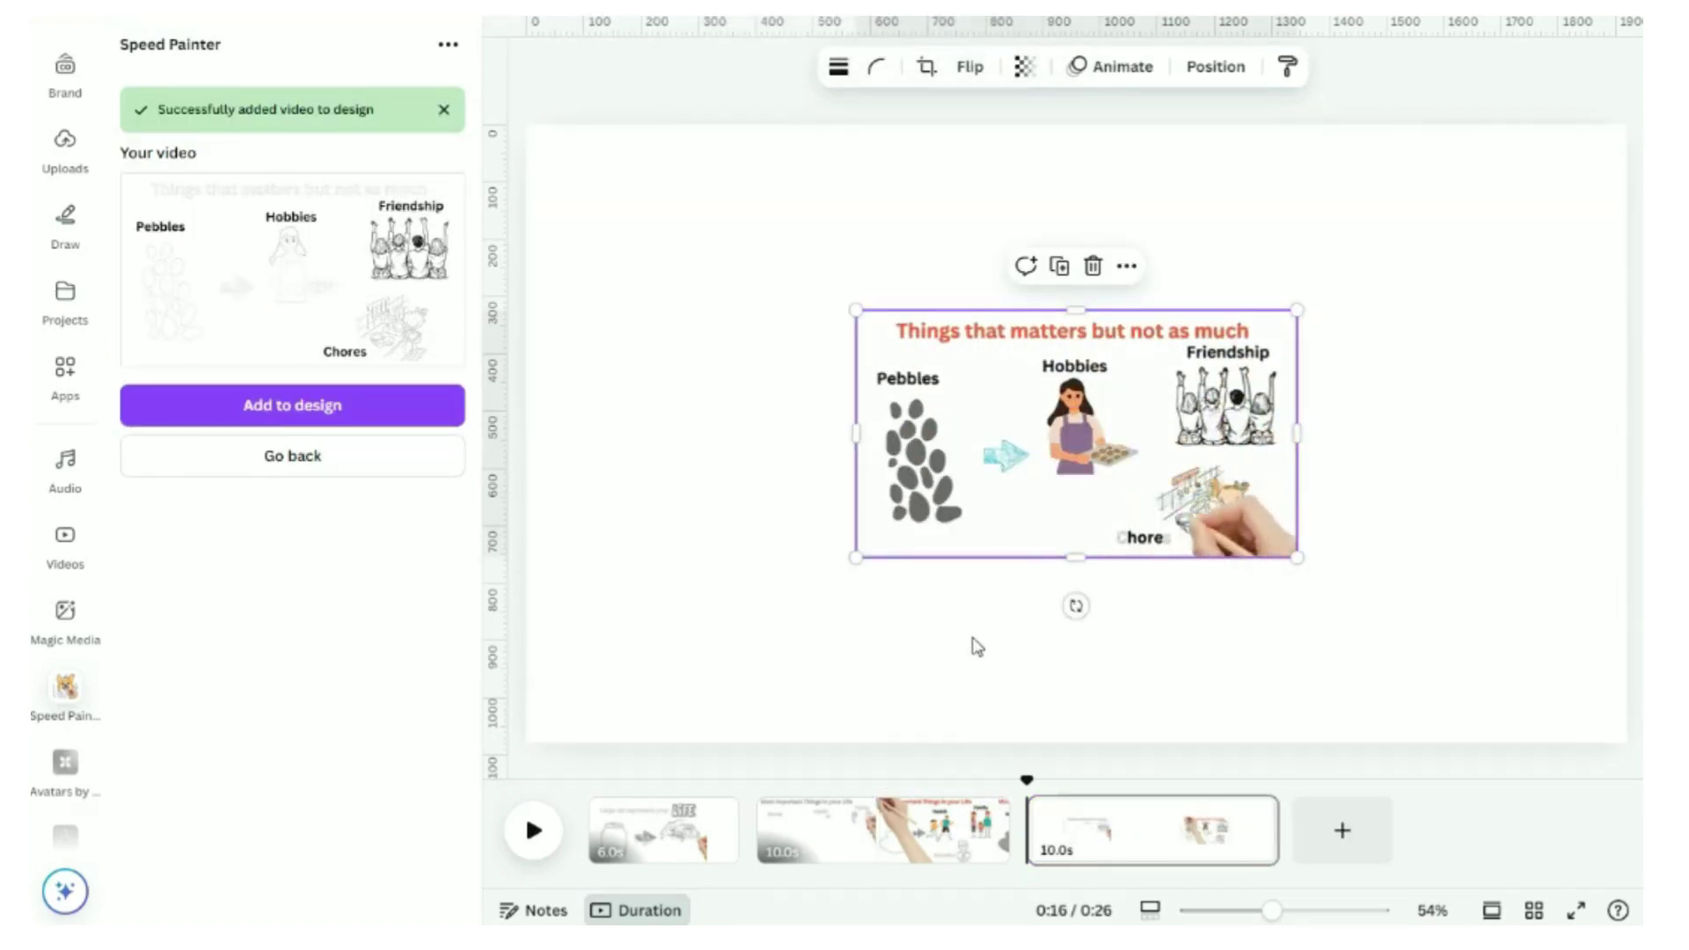
{"action": "right_click", "coordinate": [1105, 398]}
{"action": "left_click", "coordinate": [1197, 895]}
Play the three-page, 26-second design to preview the sketch animation
{"action": "left_click", "coordinate": [547, 845]}
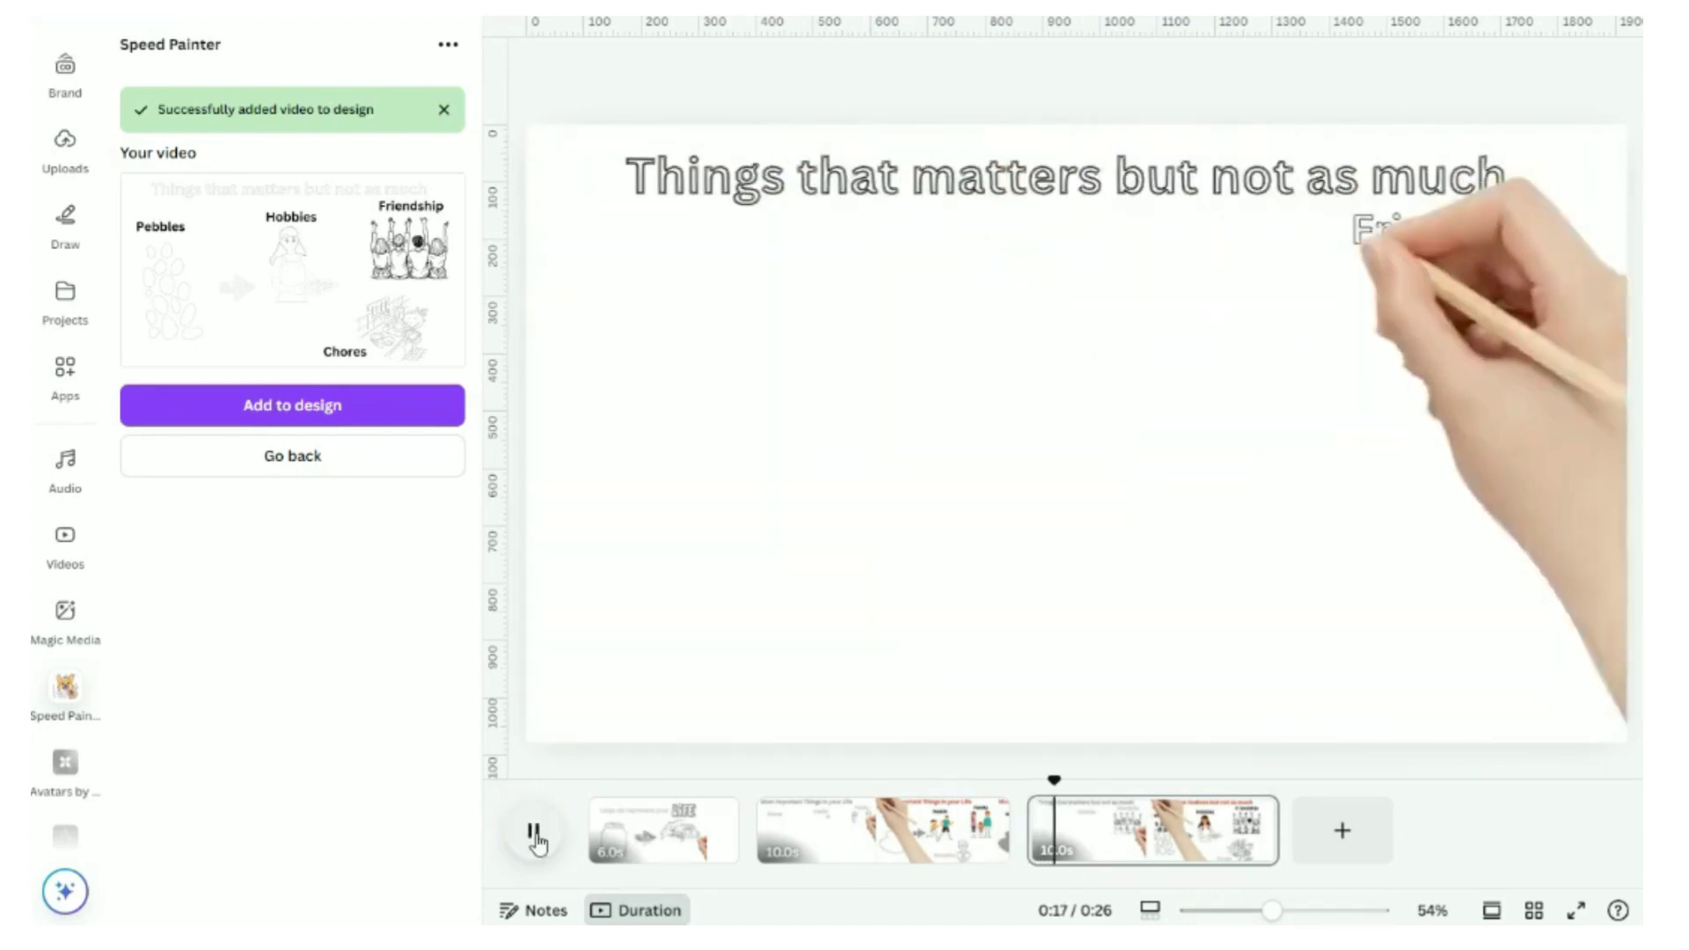